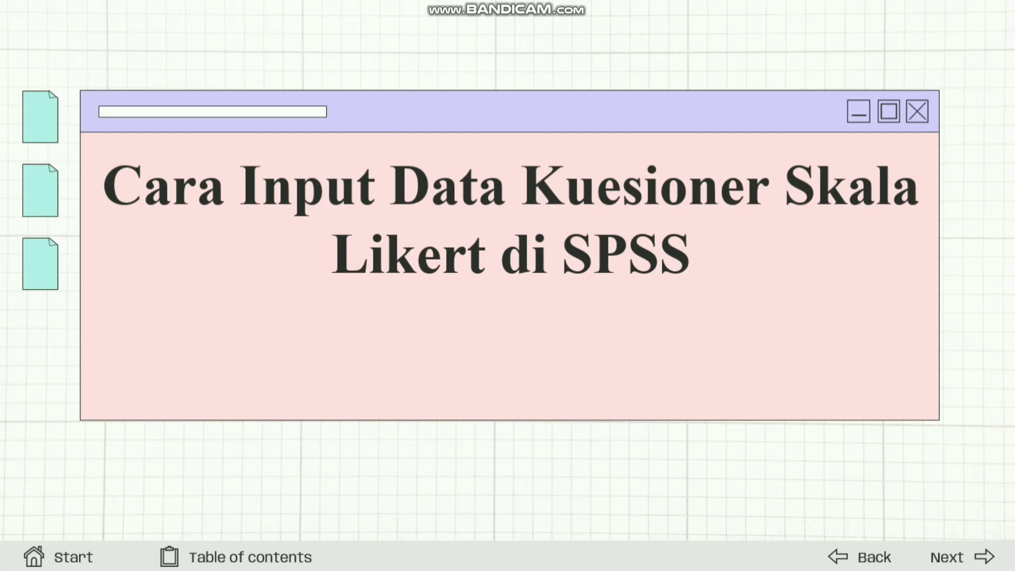
Advance to the LANGKAH-LANGKAH slide, end the slideshow and switch to the "tabulasi data" workbook in Excel
key(Right)
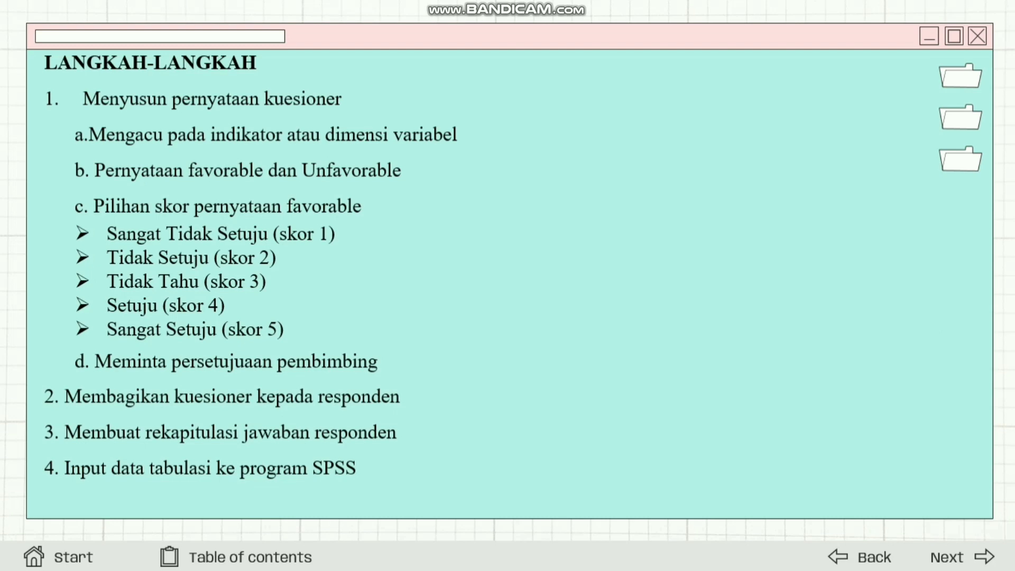
key(Escape)
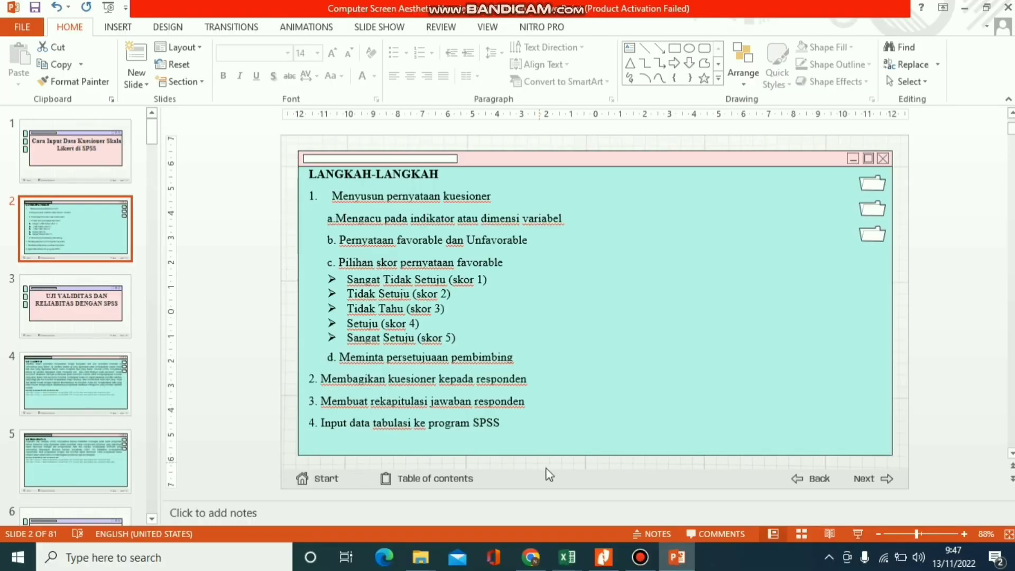
mouse_move(566, 546)
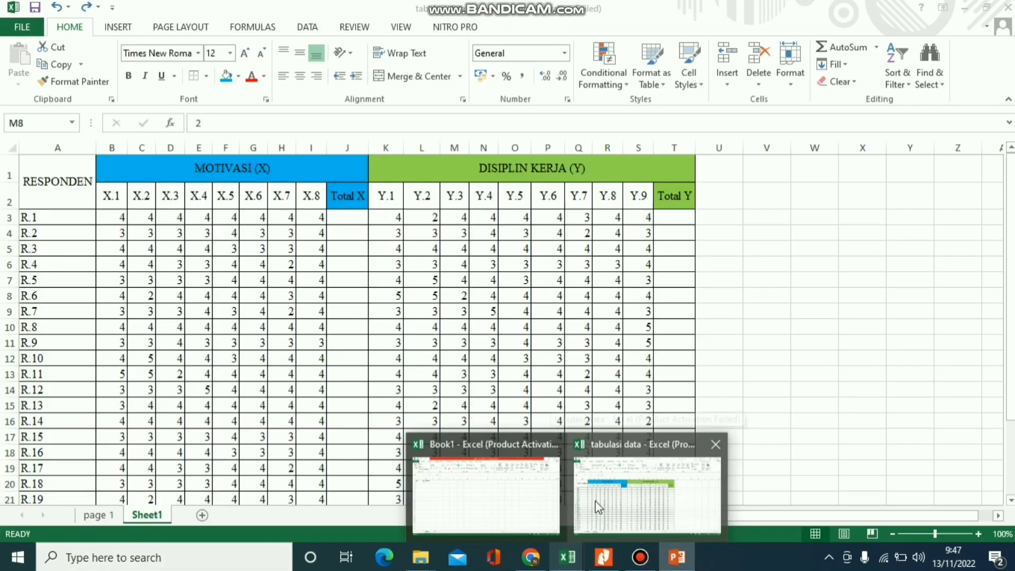
click(596, 506)
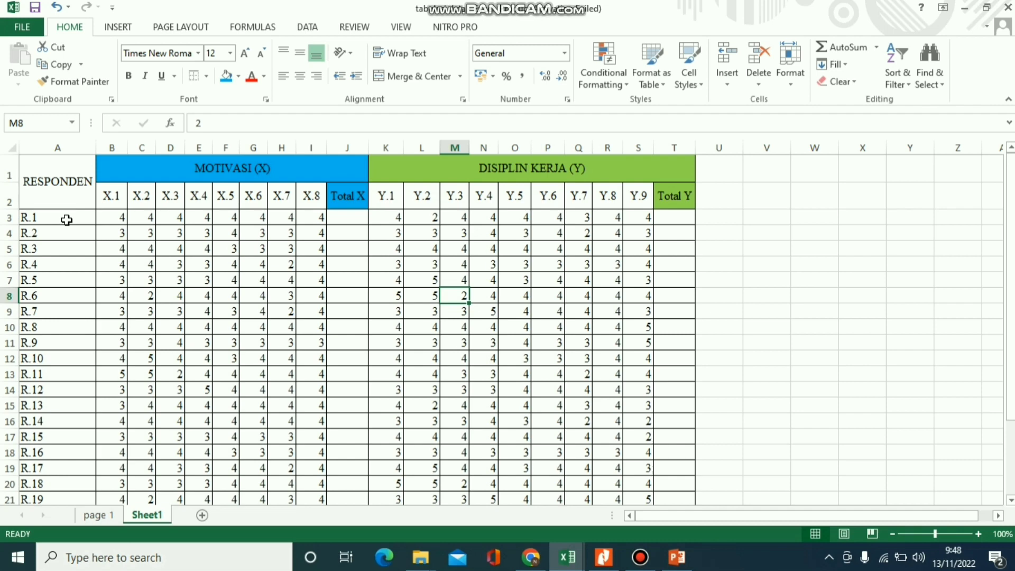
Examine the RESPONDEN column from R.1 down to R.25 and return to its heading
click(66, 220)
key(Down)
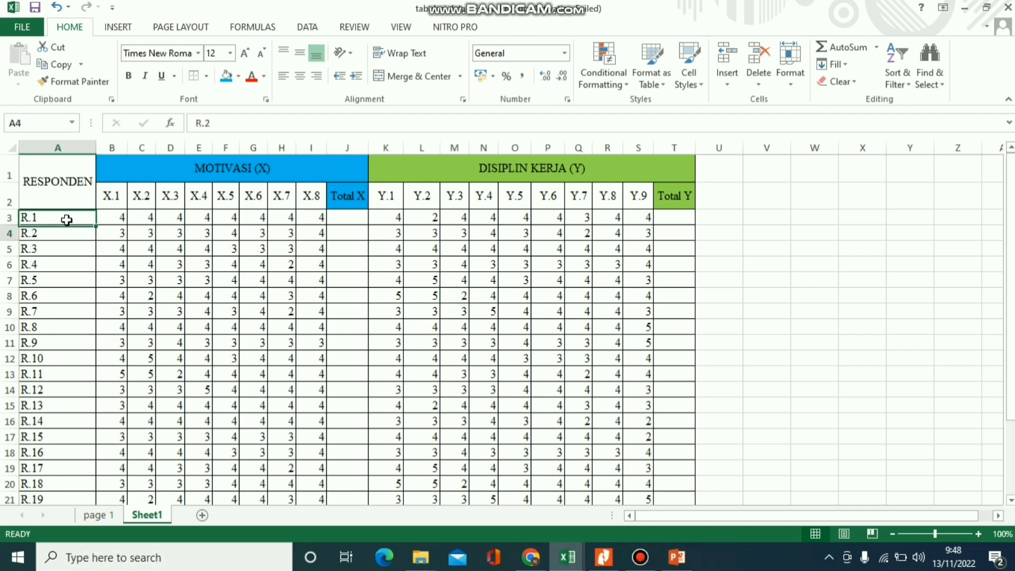
key(Down)
key(Down)
key(Down)
key(Down)
key(Down)
key(Down)
key(Down)
key(Down)
key(Down)
key(Down)
key(Down)
key(Down)
key(Down)
key(Down)
key(Down)
key(Down)
key(Down)
key(Down)
key(Down)
key(Down)
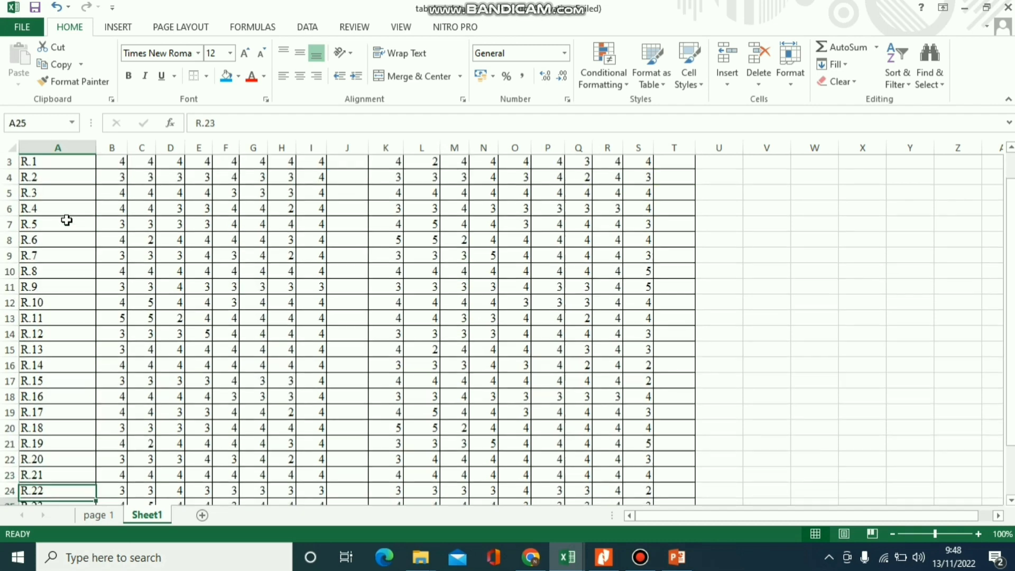
key(Down)
key(Down)
key(Down)
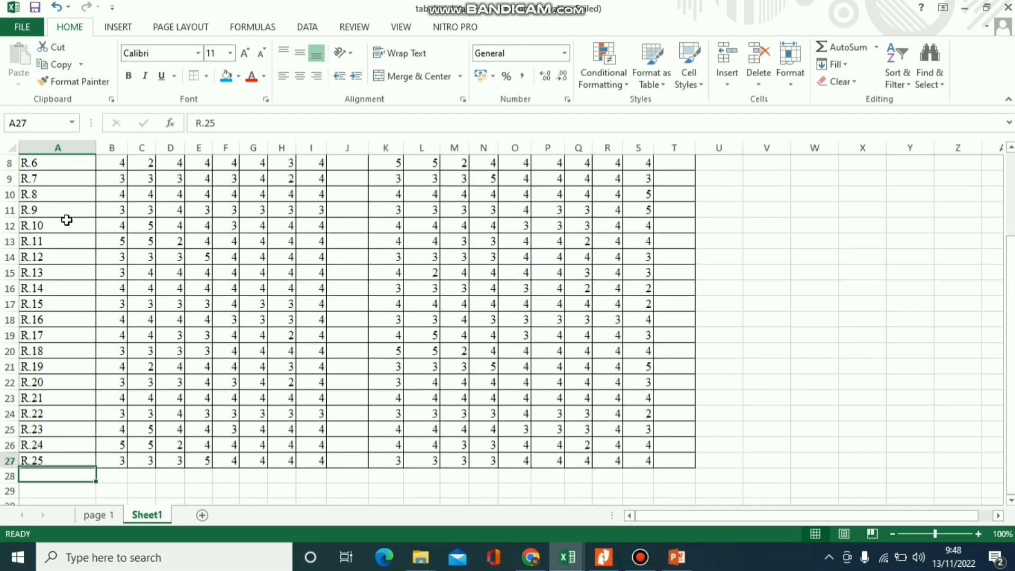
key(Up)
key(Up)
key(Up)
key(Up)
key(Up)
key(Up)
key(Up)
key(Up)
key(Up)
key(Up)
key(Up)
key(Up)
key(Up)
key(Up)
key(Up)
key(Up)
key(Up)
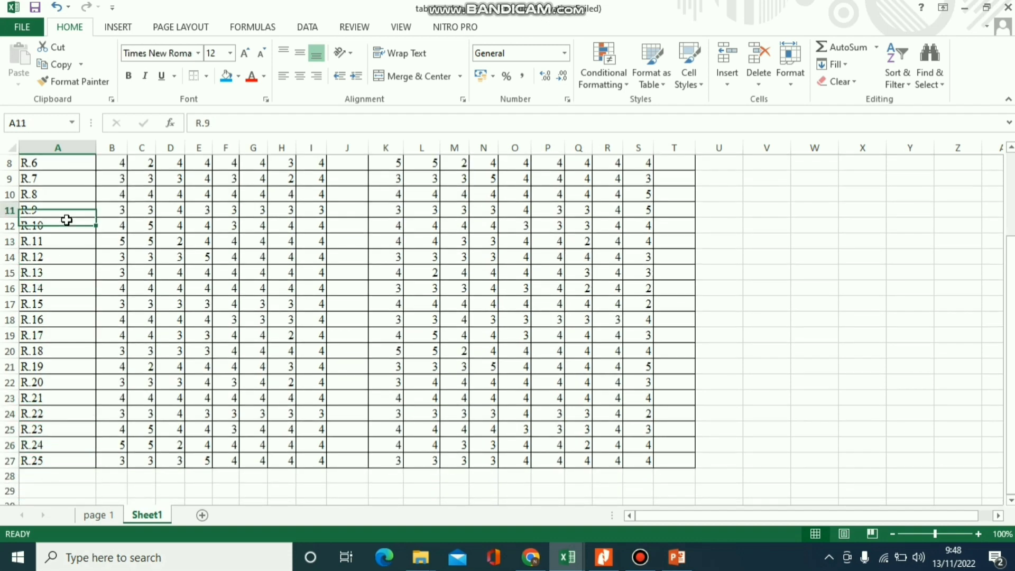
key(Up)
key(Up)
key(Up)
key(Up)
key(Up)
key(Up)
key(Up)
key(Up)
key(Up)
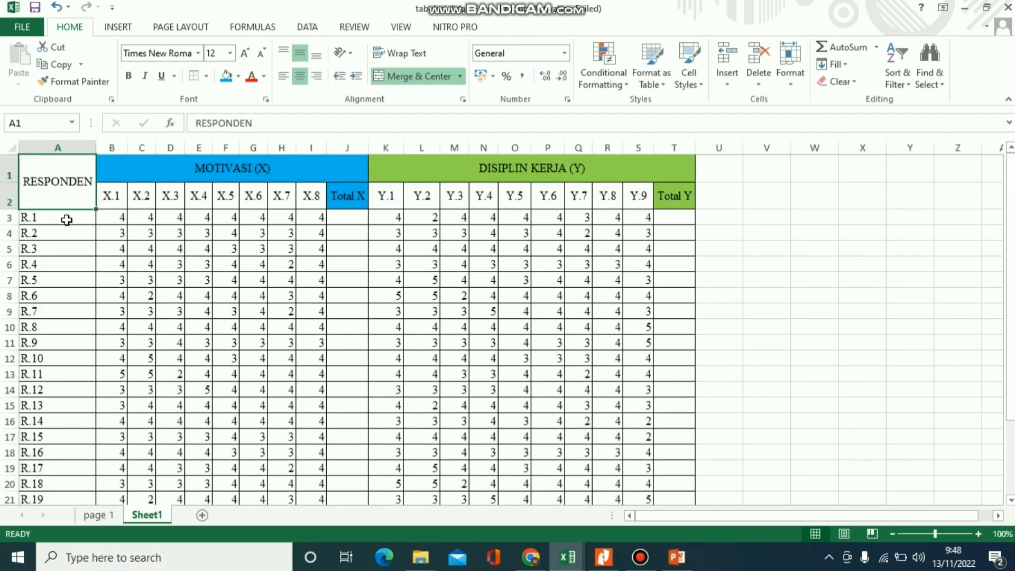
key(Down)
key(Up)
key(Down)
key(Up)
key(Down)
key(Down)
key(Down)
key(Down)
key(Down)
key(Down)
key(Down)
key(Down)
key(Down)
key(Down)
key(Down)
key(Down)
key(Down)
key(Down)
key(Down)
key(Down)
key(Down)
key(Down)
key(Down)
key(Down)
key(Down)
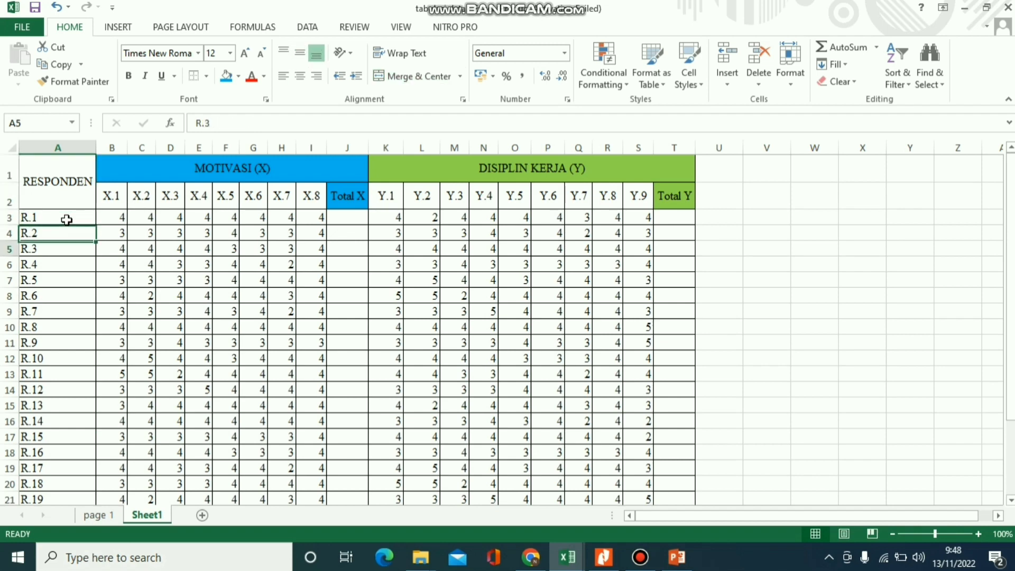
key(Down)
key(Down)
key(Down)
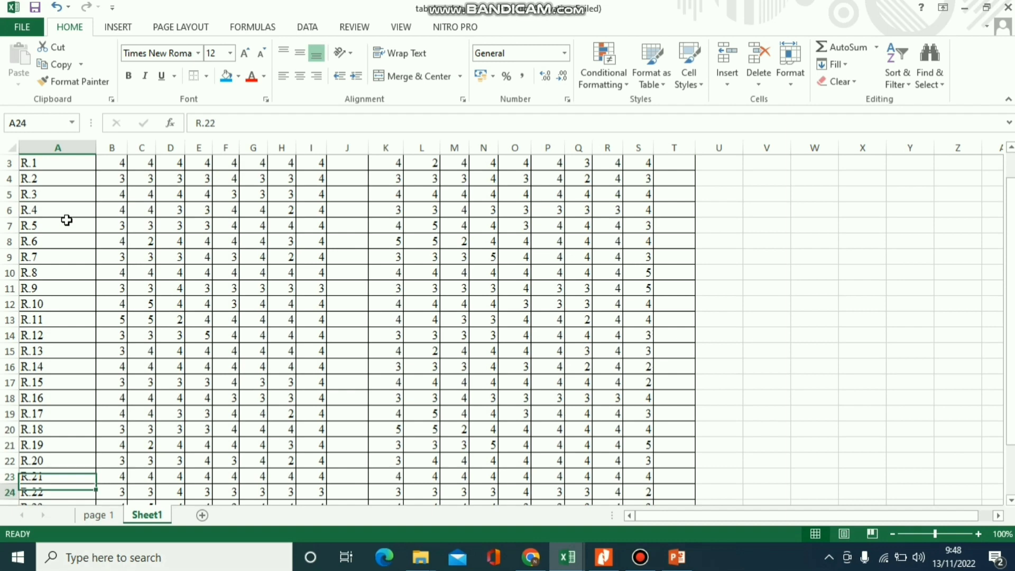
key(Up)
key(Up)
key(Up)
key(Up)
key(Up)
key(Up)
key(Up)
key(Up)
key(Up)
key(Up)
key(Up)
key(Up)
key(Up)
key(Up)
key(Up)
key(Up)
key(Up)
key(Up)
key(Up)
key(Up)
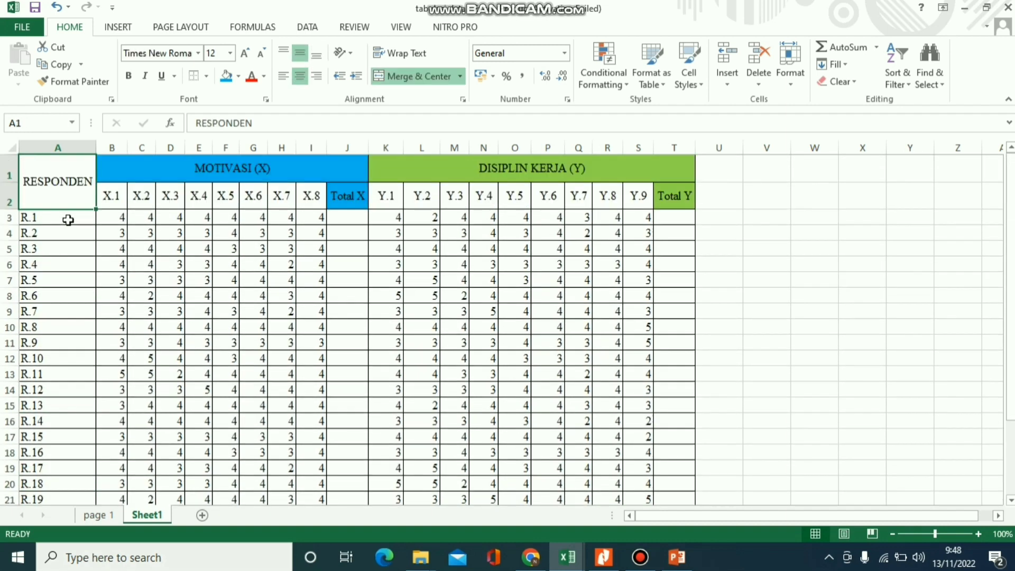
Examine respondent R.1's answers across the MOTIVASI items X.1 to X.8
click(101, 218)
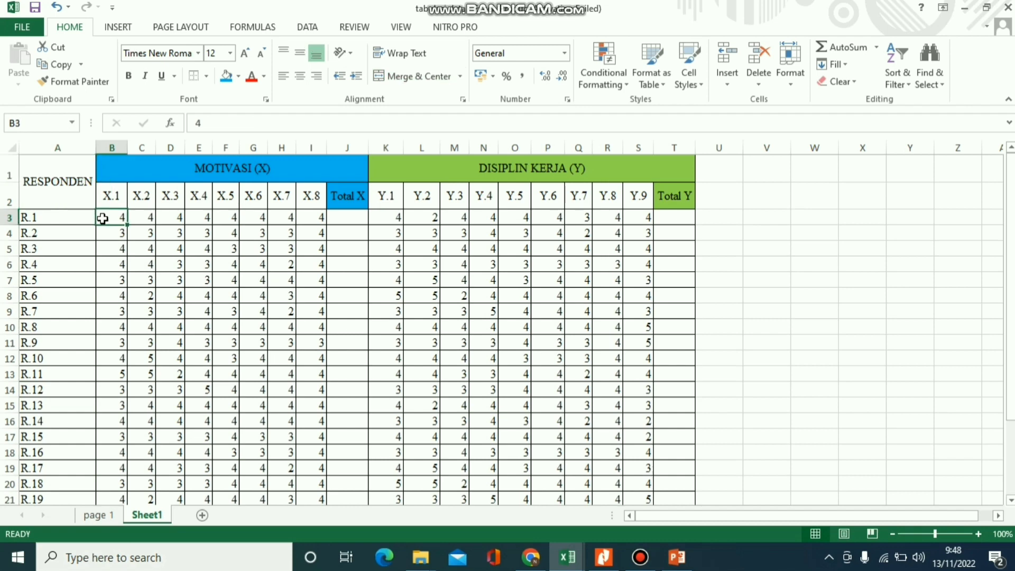
key(Right)
key(Right)
key(Right)
key(Right)
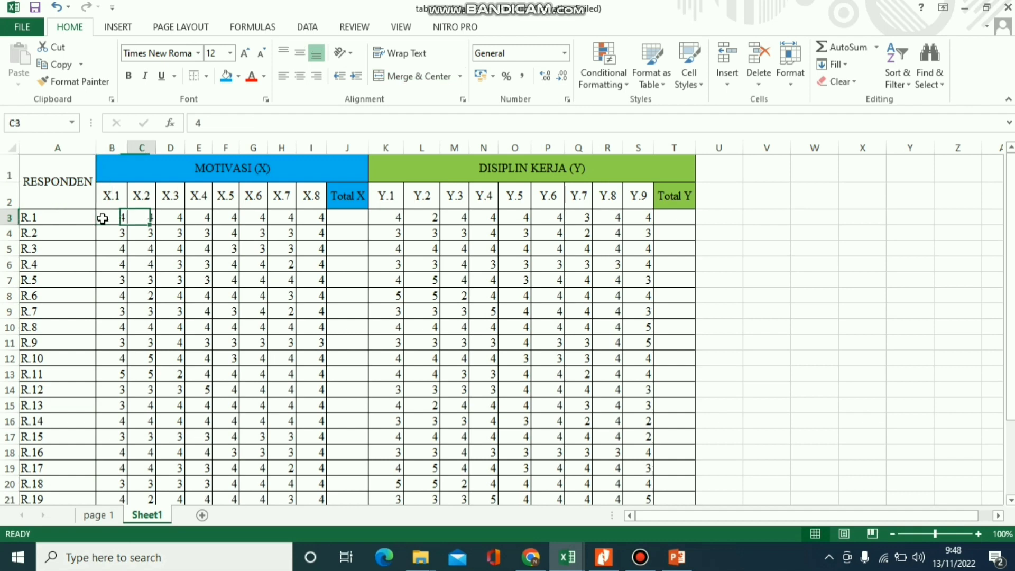
key(Right)
key(Right)
key(Right)
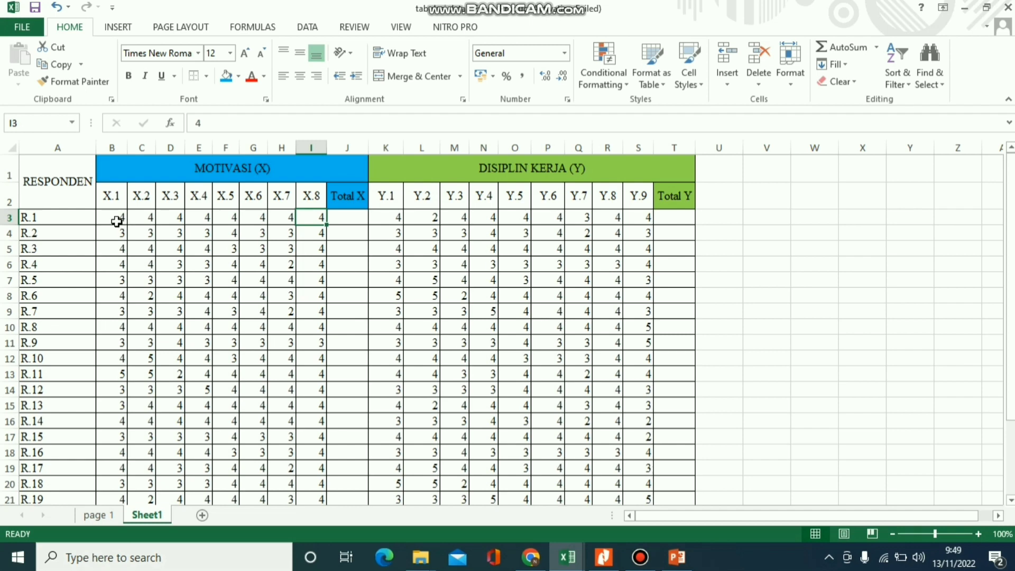
Fill the Total X column with AutoSum totals of items X.1 to X.8 for respondents R.1 to R.25
drag(116, 221, 361, 472)
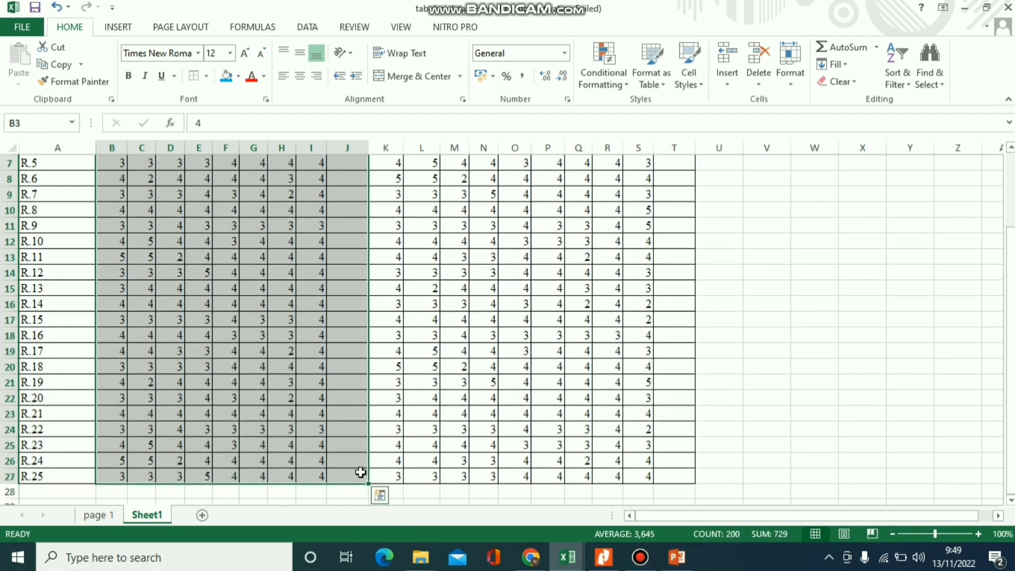
click(840, 48)
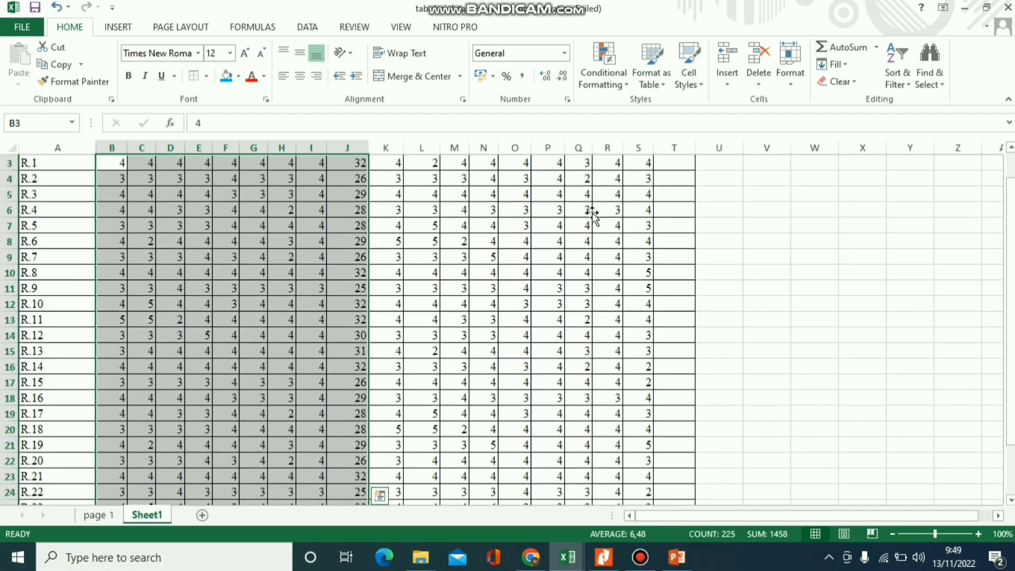
Fill the Total Y column with AutoSum totals of items Y.1 to Y.9 for respondents R.1 to R.25
click(592, 213)
key(Up)
key(Up)
key(Up)
key(Up)
key(Up)
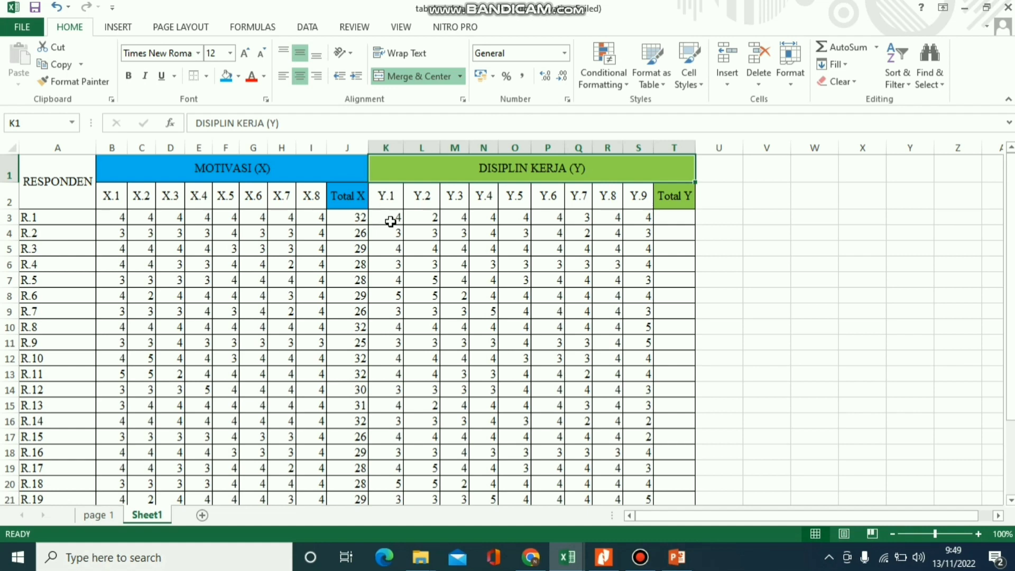
drag(390, 221, 668, 474)
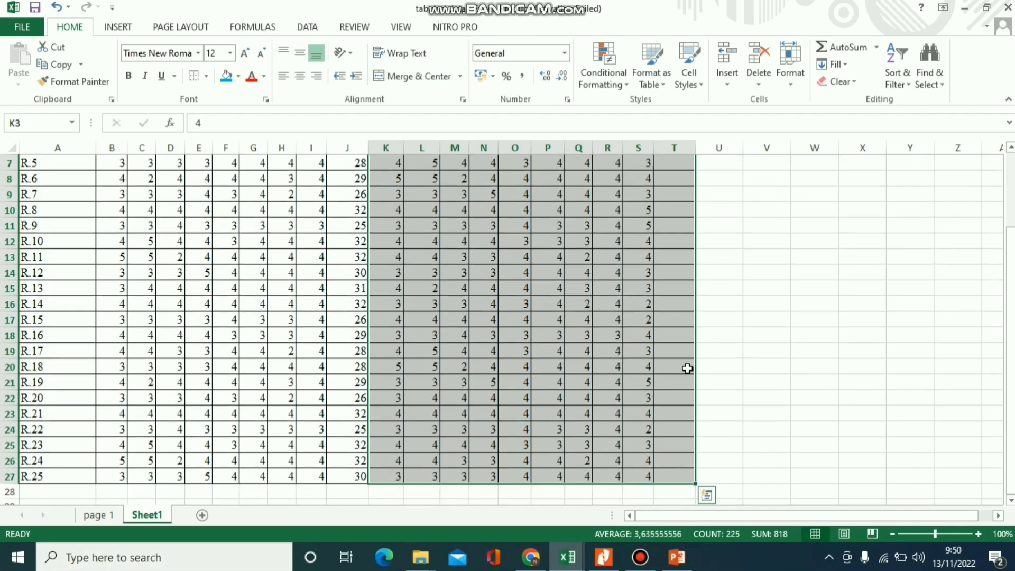
click(821, 51)
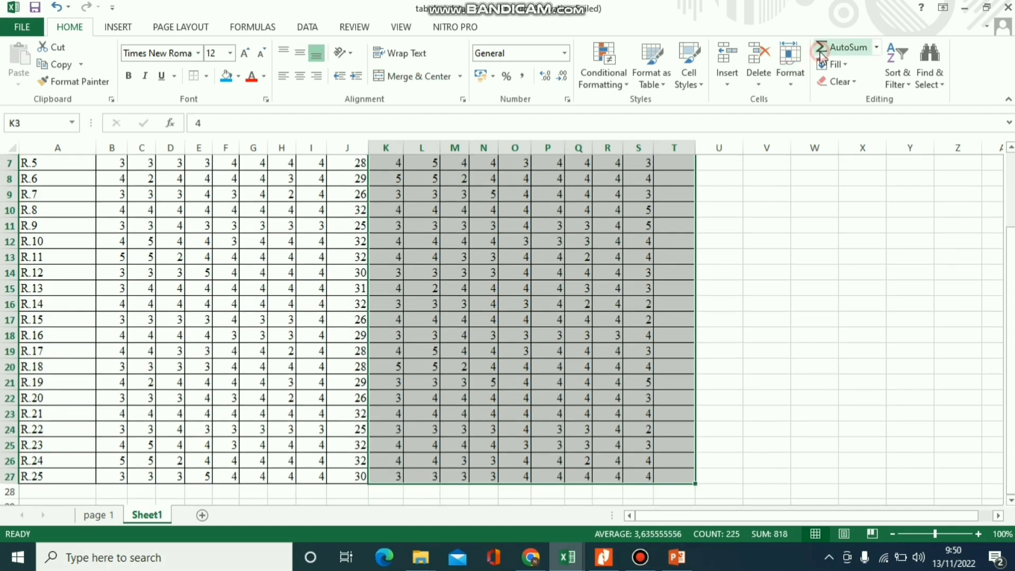
Look over the completed tabulation, including the Total X and Total Y columns, from the Y scores back to the RESPONDEN column
click(470, 289)
key(Up)
key(Up)
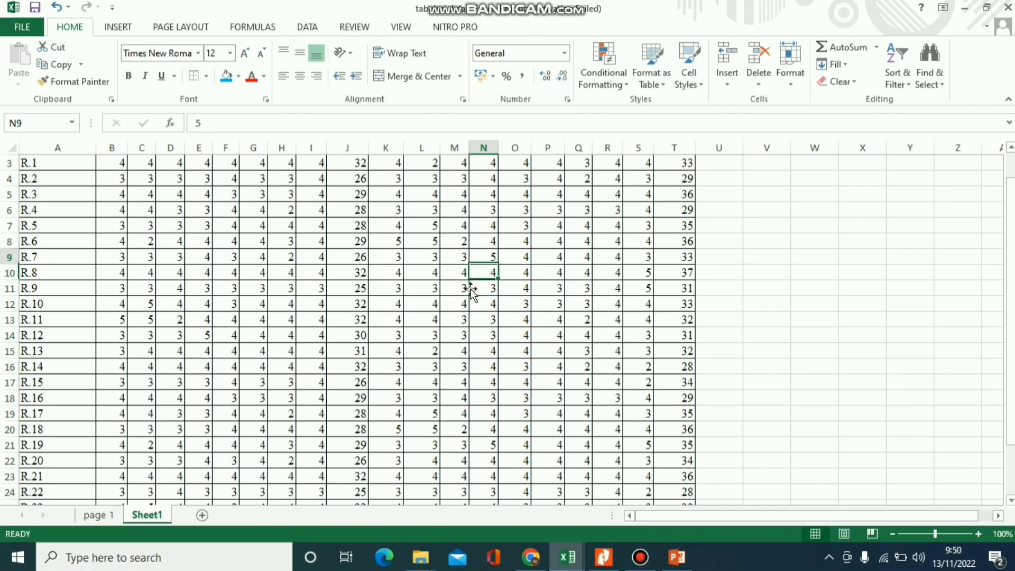
key(Up)
key(Up)
key(Up)
key(Up)
key(Up)
key(Up)
key(Up)
key(Up)
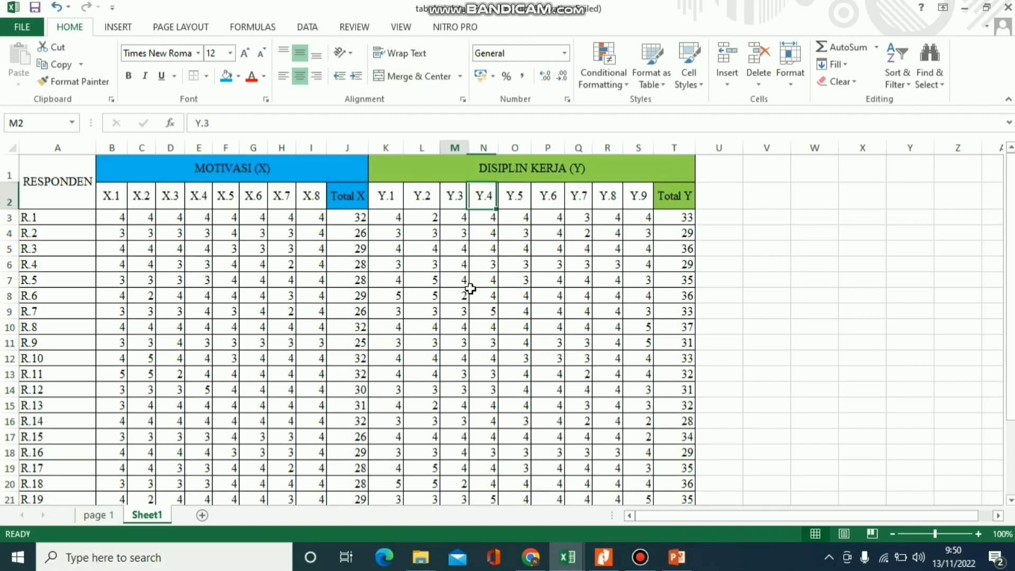
key(Left)
key(Left)
key(Left)
key(Left)
key(Left)
key(Left)
key(Left)
key(Left)
key(Left)
key(Left)
key(Left)
key(Left)
key(Left)
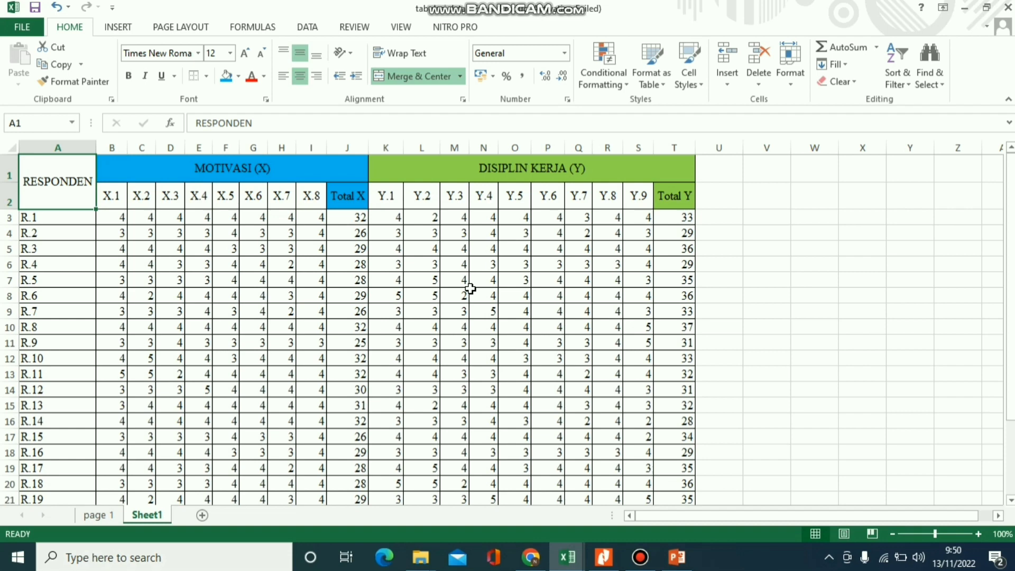
key(Down)
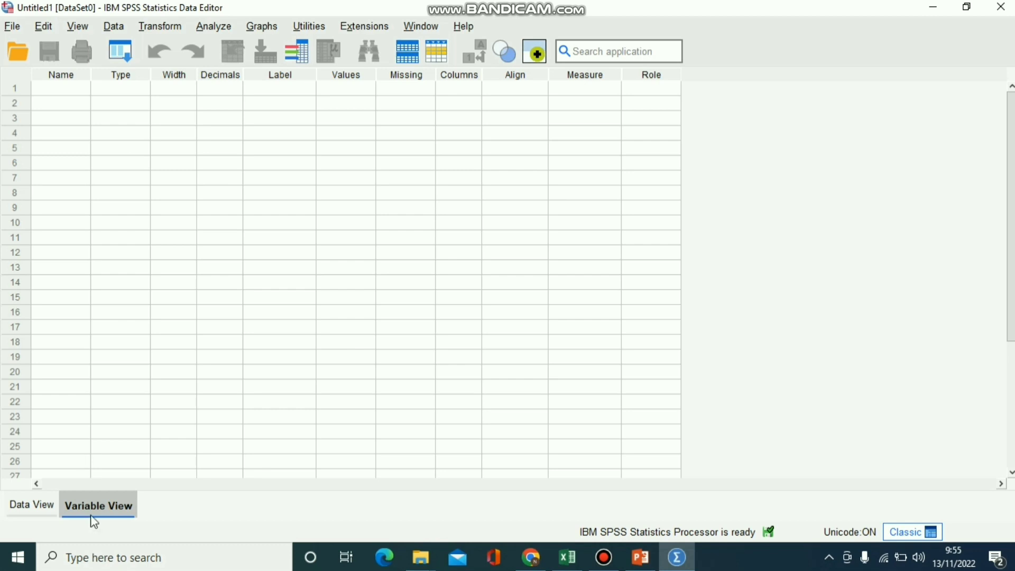
Check the item headings in the Excel "tabulasi data" workbook and return to the empty SPSS Variable View
click(58, 93)
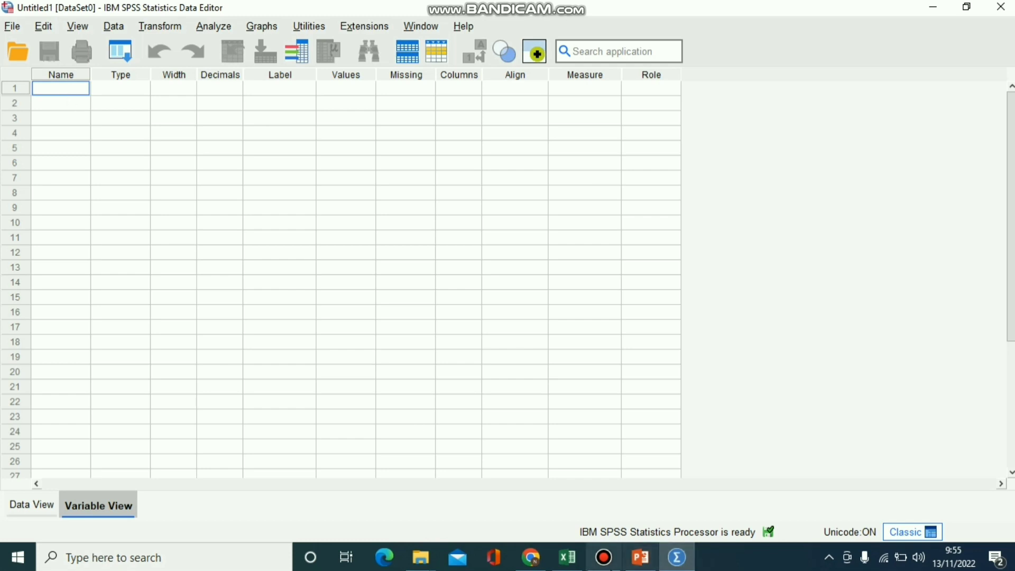
mouse_move(569, 565)
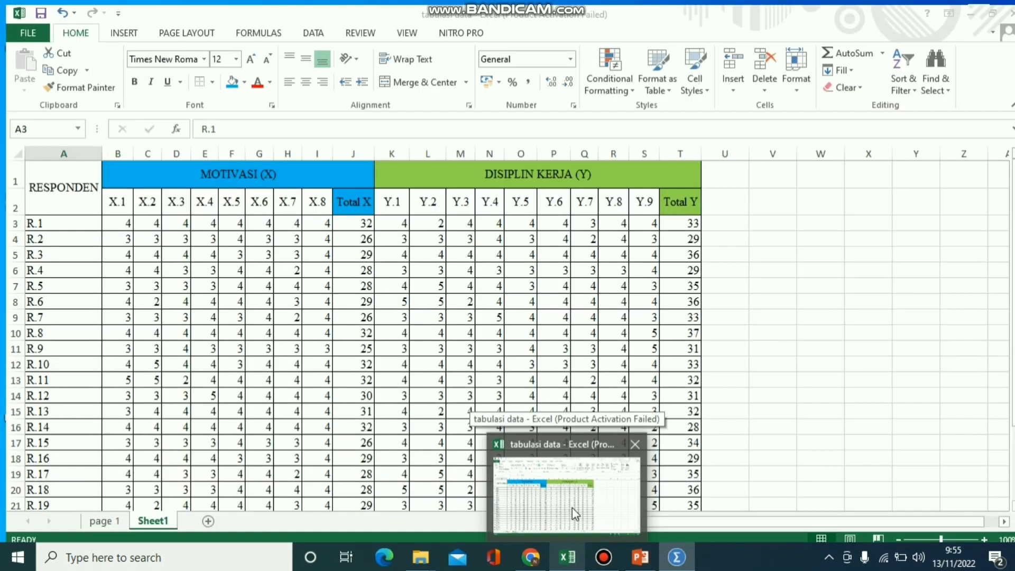
click(572, 508)
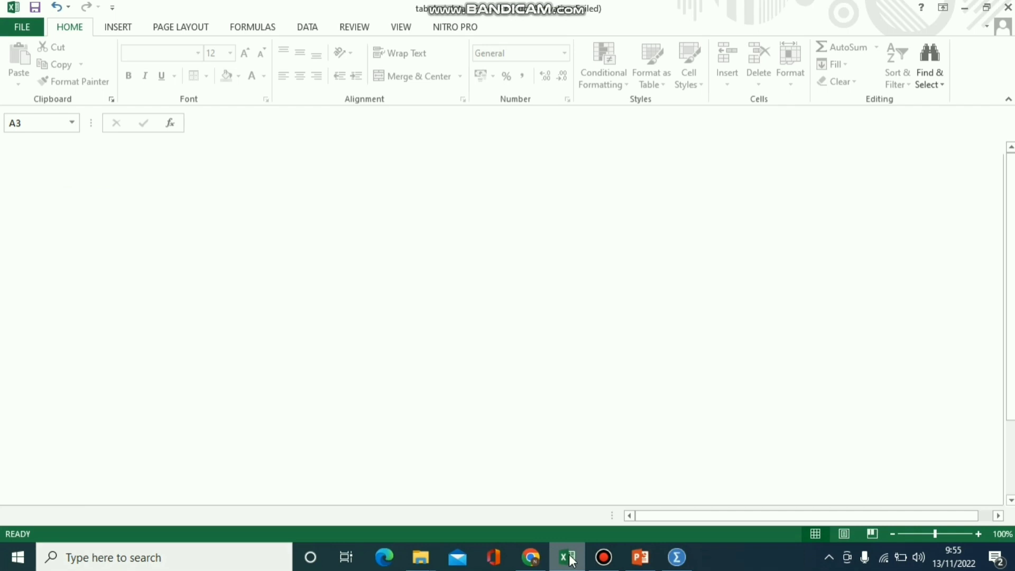
mouse_move(571, 558)
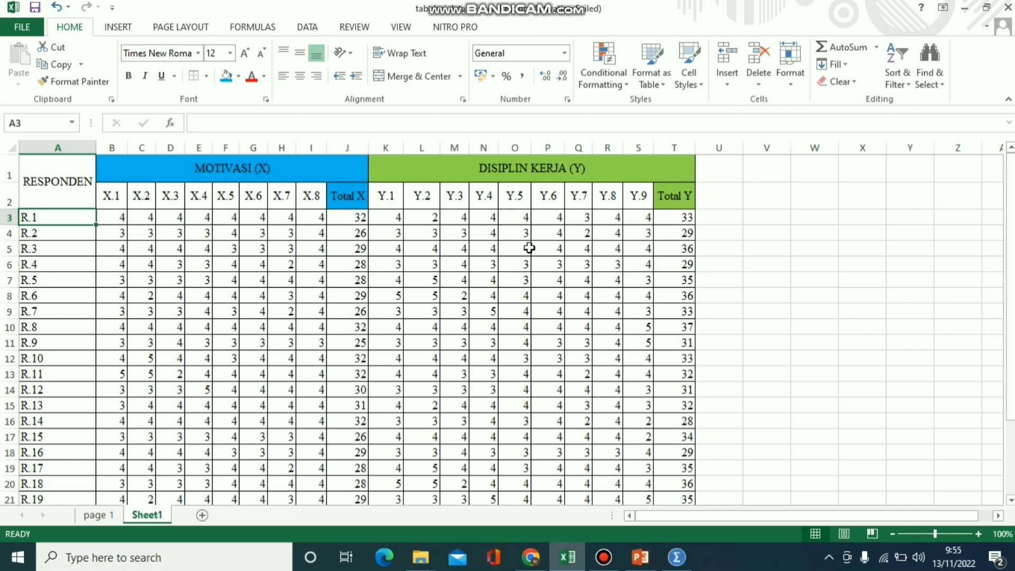
mouse_move(659, 565)
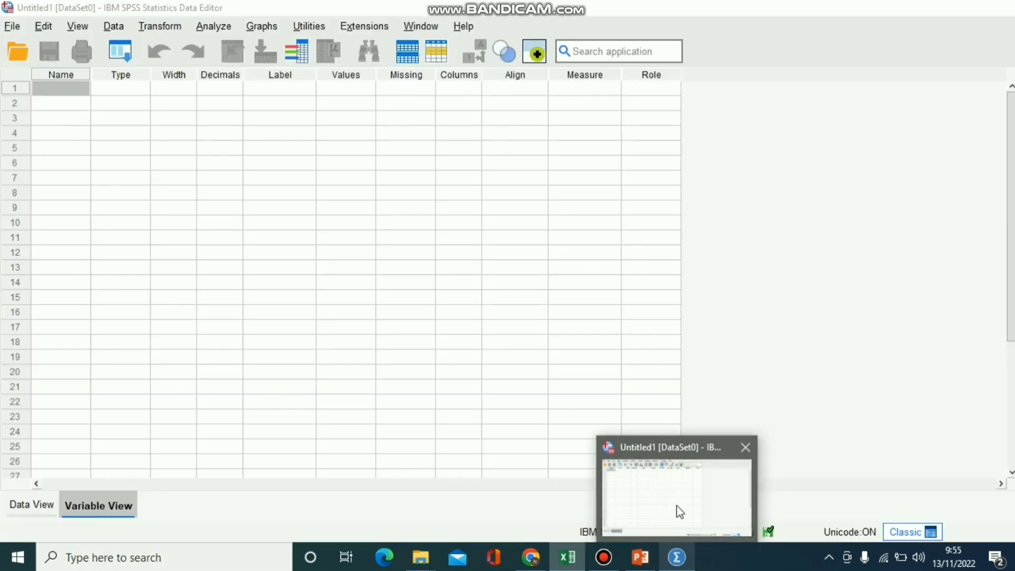
click(680, 512)
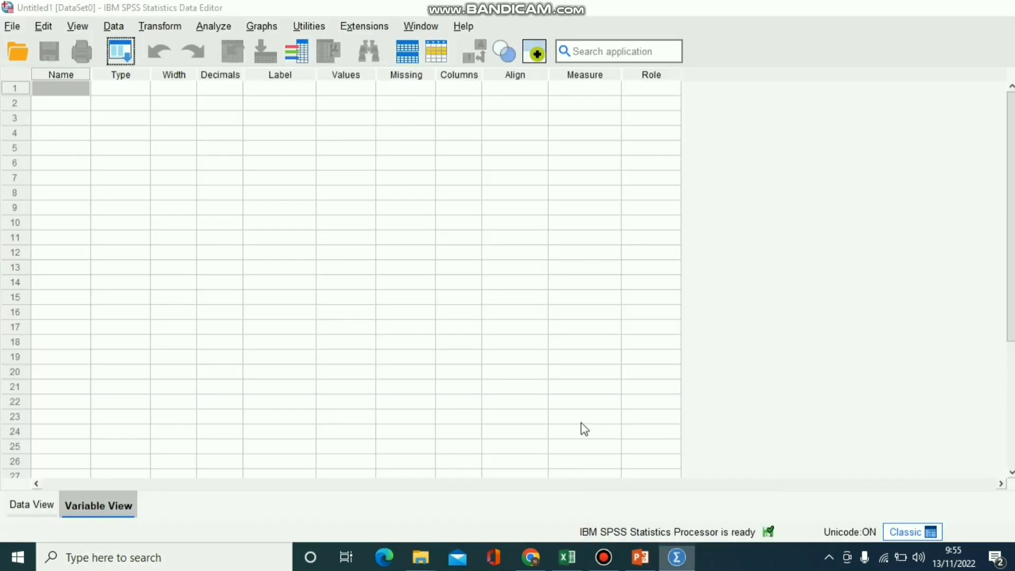
Define variables X.1, X.2, X.3 and X.4 in rows 1 to 4 of the Variable View
double_click(61, 88)
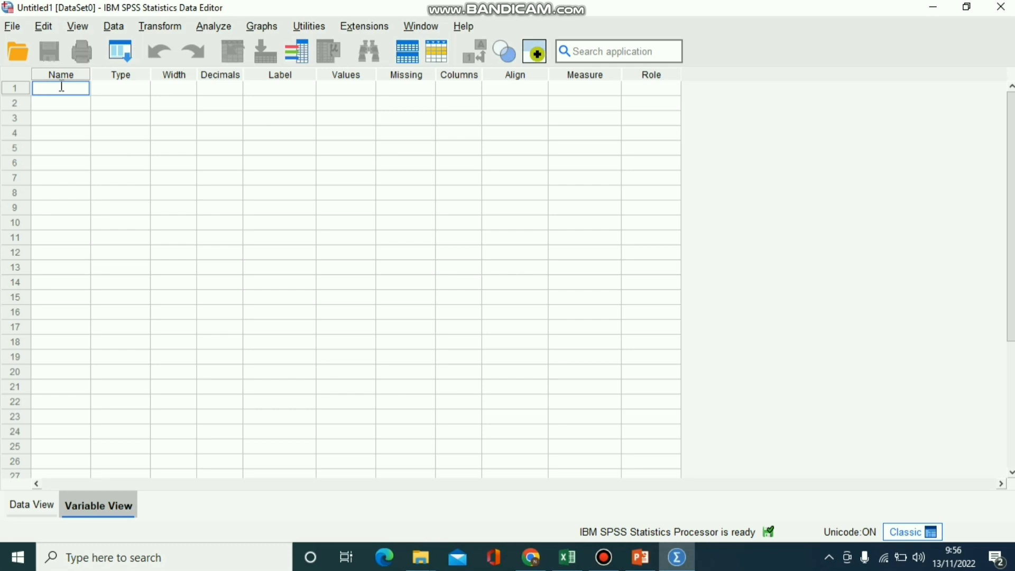
text(X.1)
click(60, 106)
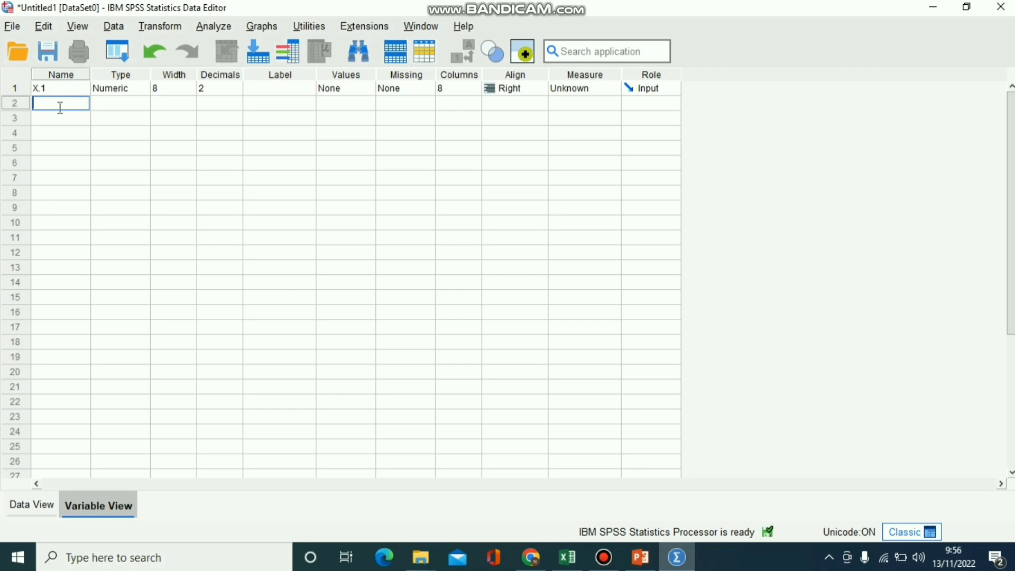
text(X.2)
click(64, 117)
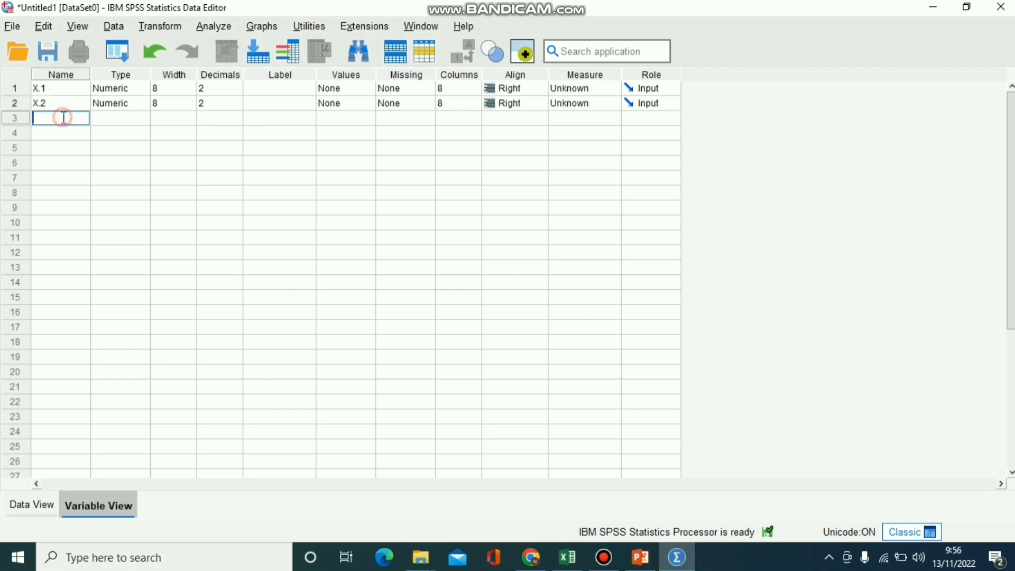
text(X.3)
key(Return)
text(X.4)
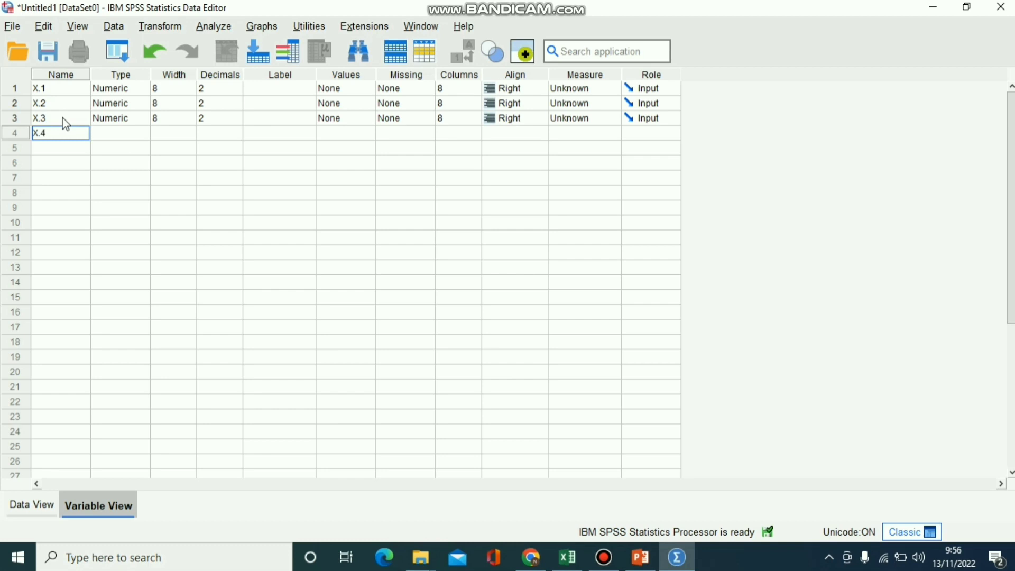
key(Return)
Add variables X.5, X.6, X.7, X.8 and Total_X in rows 5 to 9 of the variable list
text(X.5)
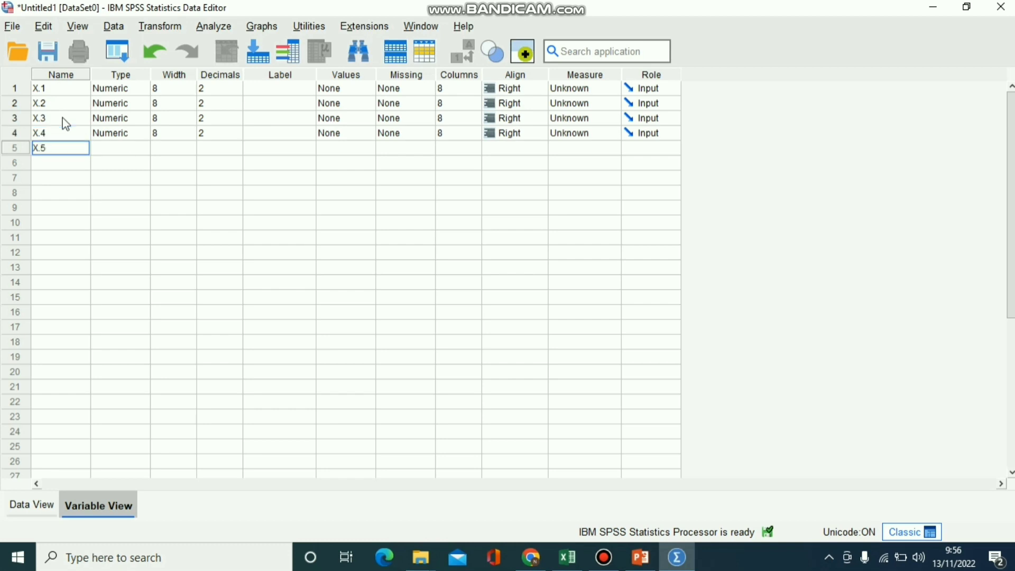
key(Return)
text(X.6)
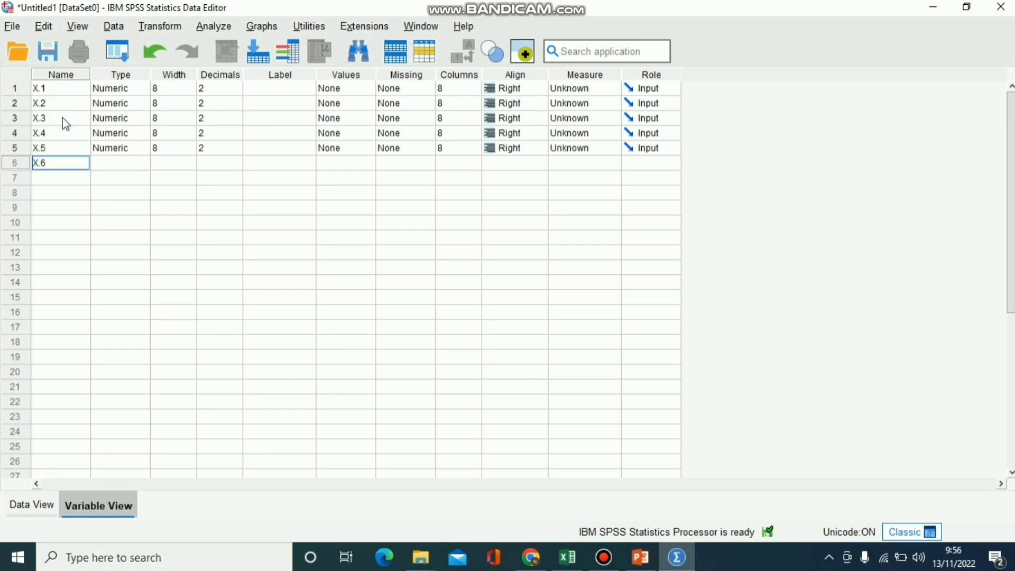
key(Return)
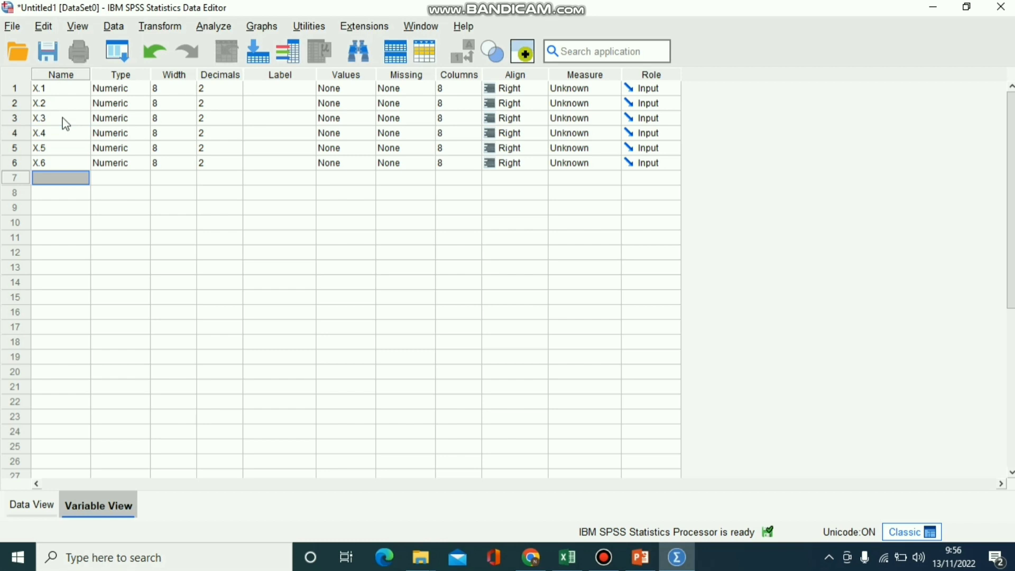
text(X.7)
key(Return)
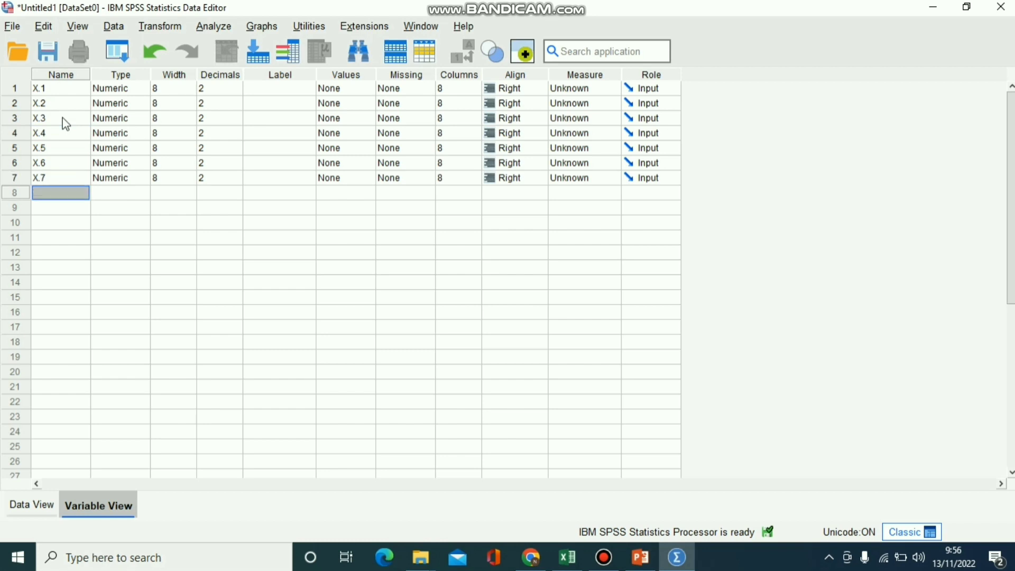
text(X.8)
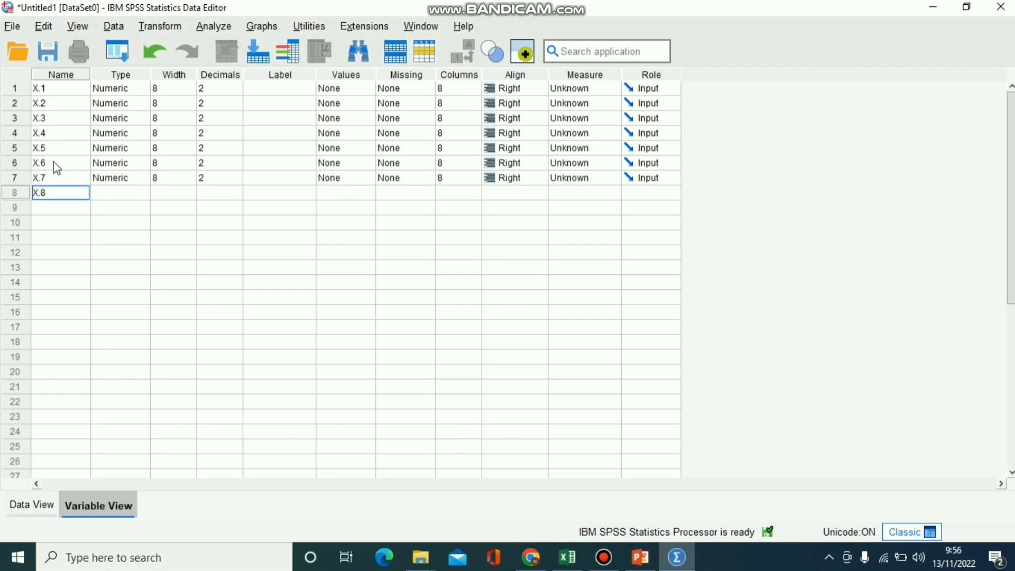
key(Return)
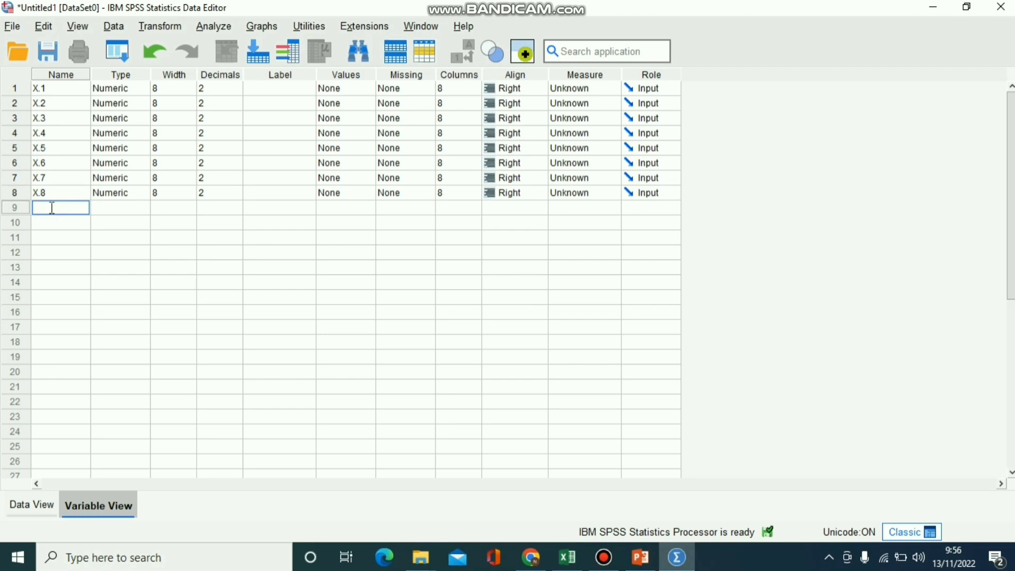
text(Total_X)
click(56, 222)
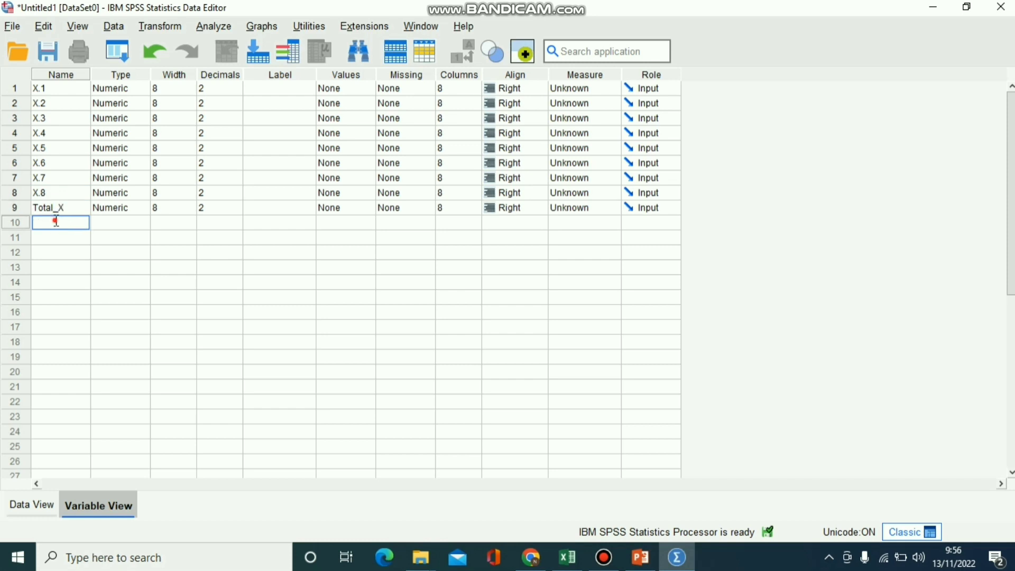
Define variables Y.1, Y.2, Y.3, Y.4 and Y.5 in rows 10 to 14, below Total_X
click(56, 223)
text(Y.1)
key(Return)
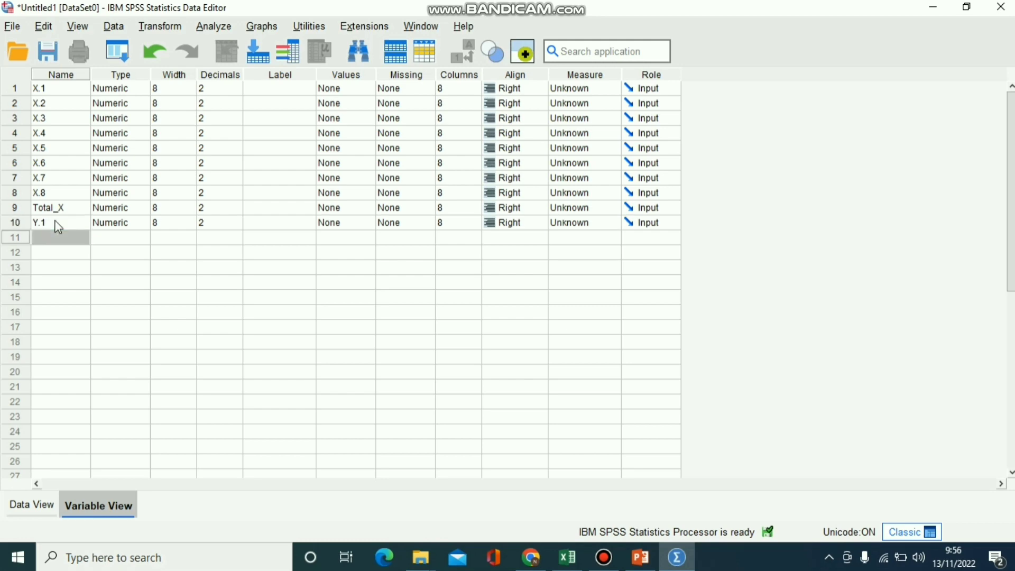
text(Y.2)
key(Return)
text(Y.)
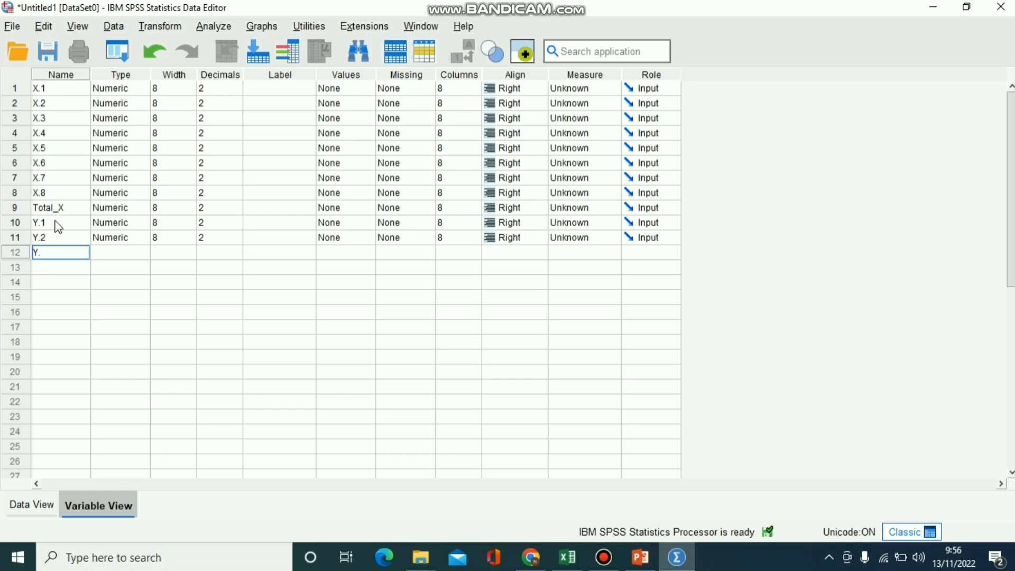
text(3)
key(Return)
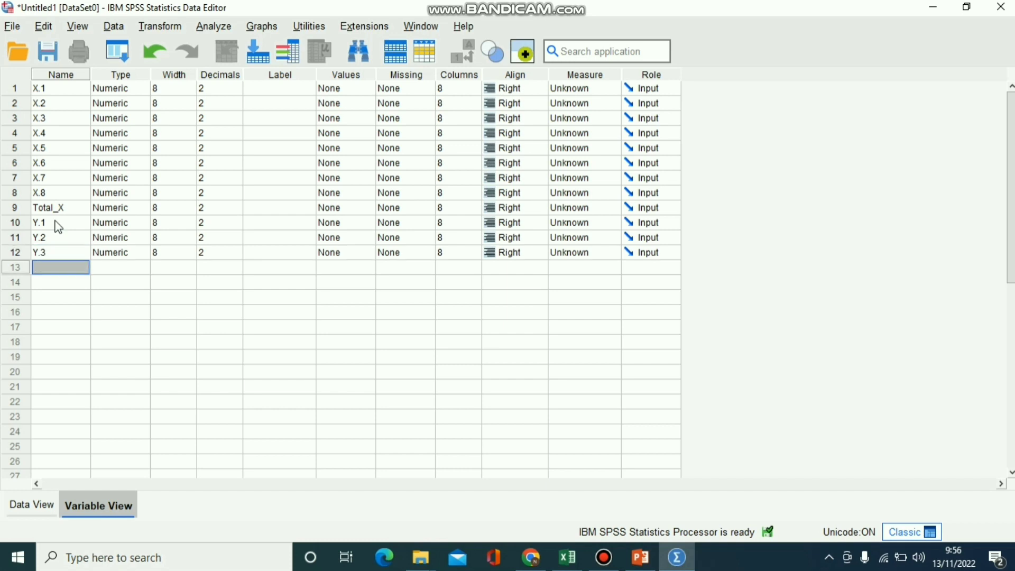
text(Y.4)
key(Return)
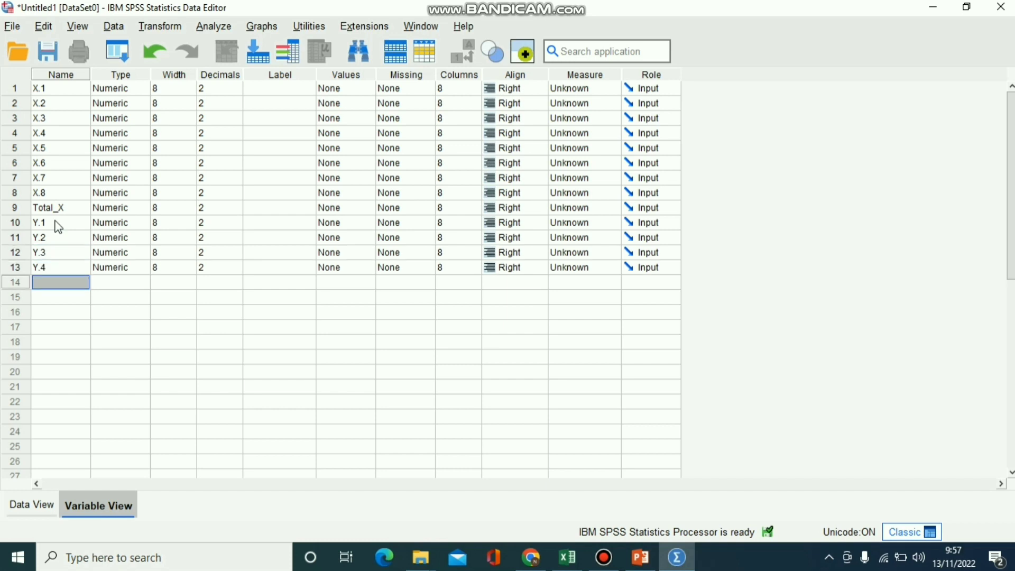
text(Y.5)
key(Return)
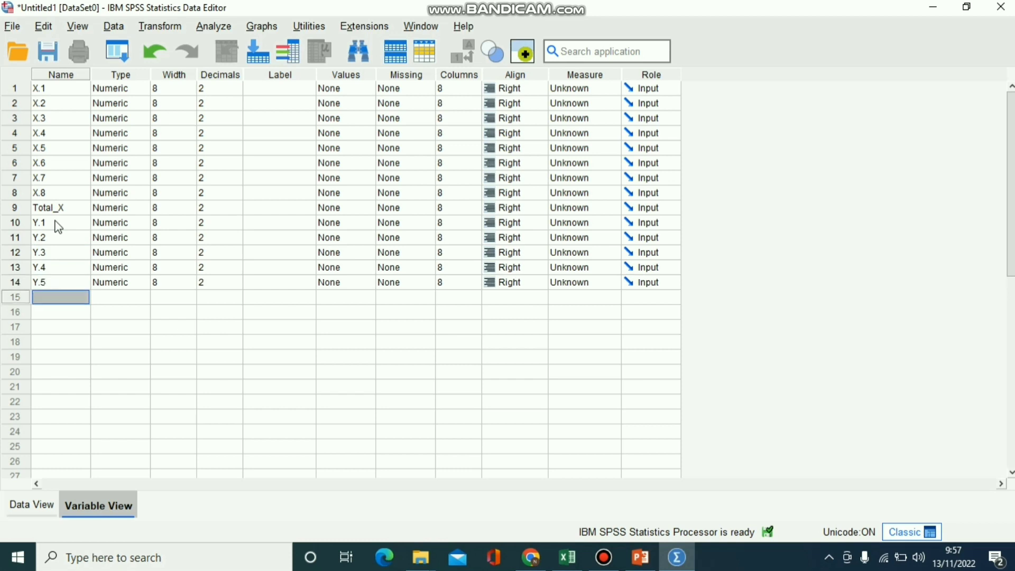
Add variables Y.6, Y.7, Y.8, Y.9 and Total_Y in rows 15 to 19 of the variable list
text(Y.6)
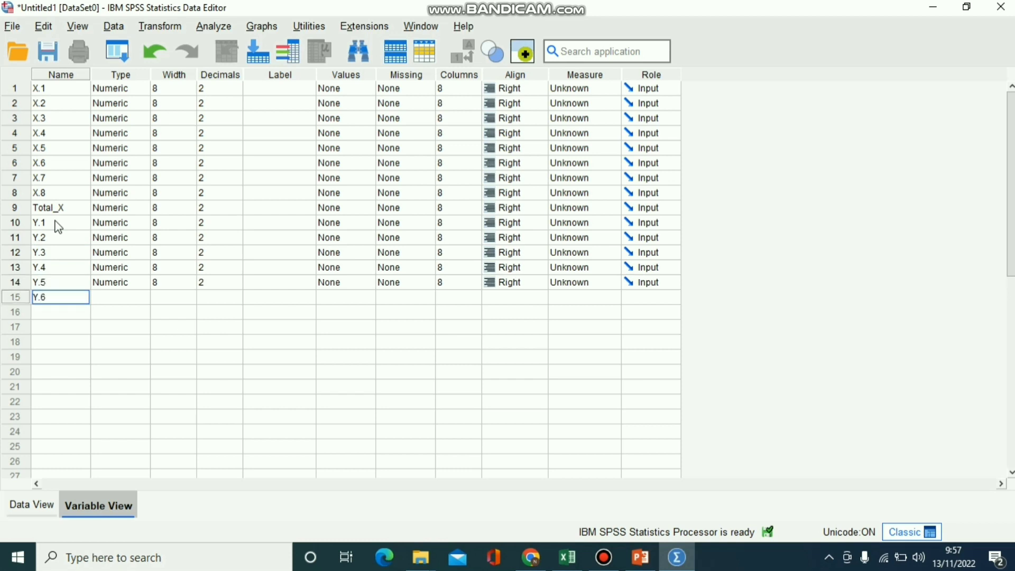
key(Return)
text(Y.)
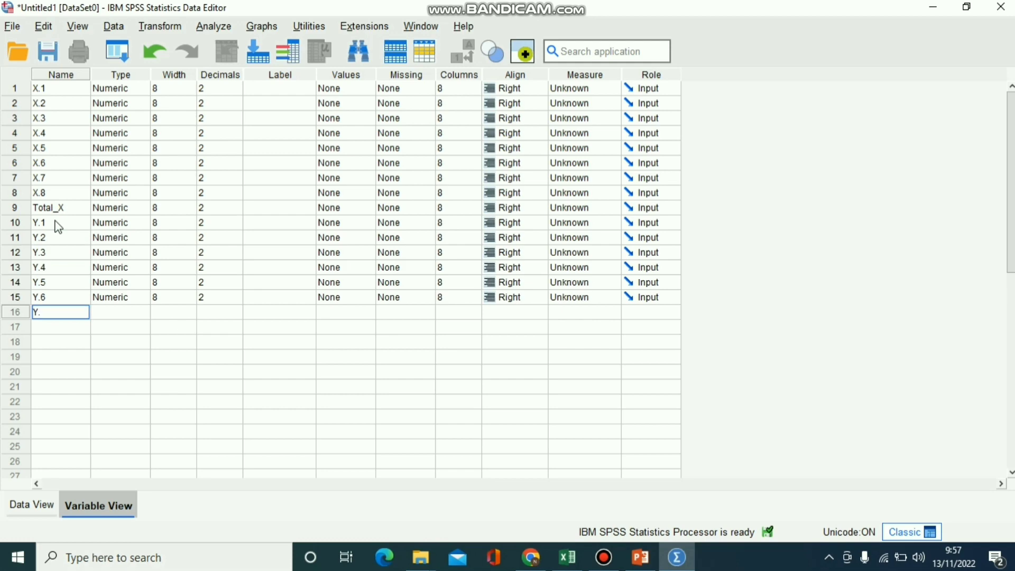
text(7)
key(Return)
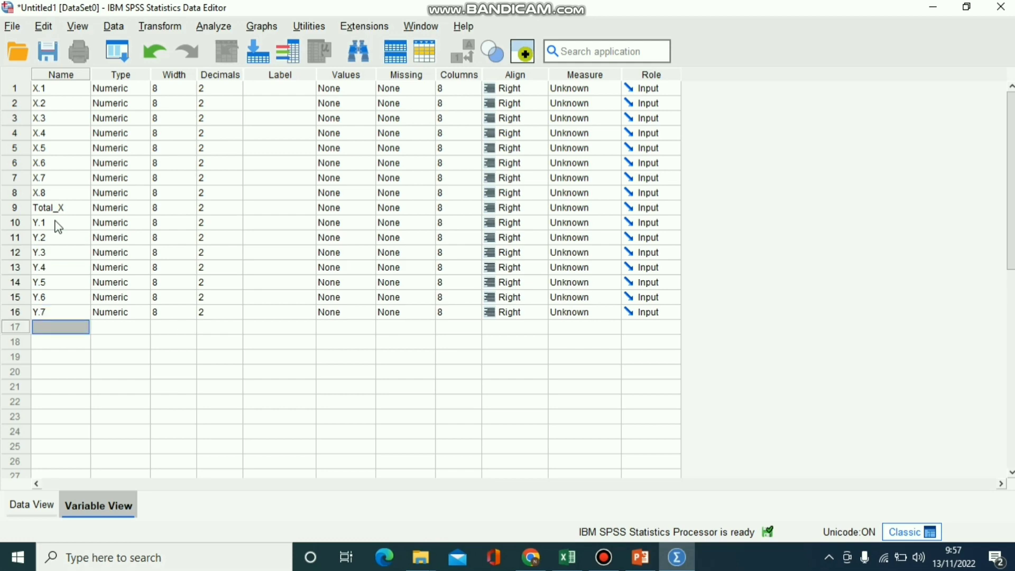
text(Y.8)
key(Return)
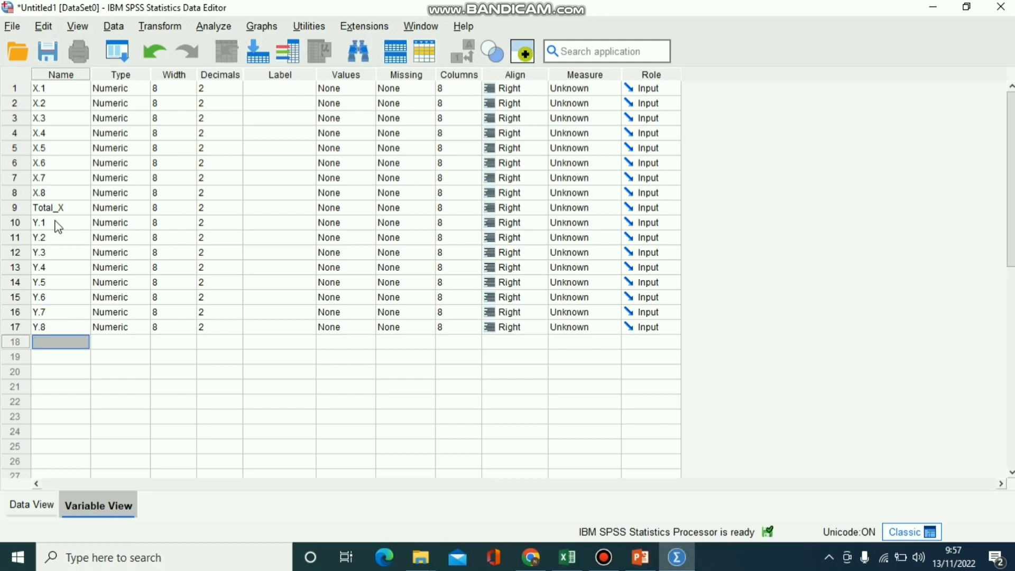
text(Y)
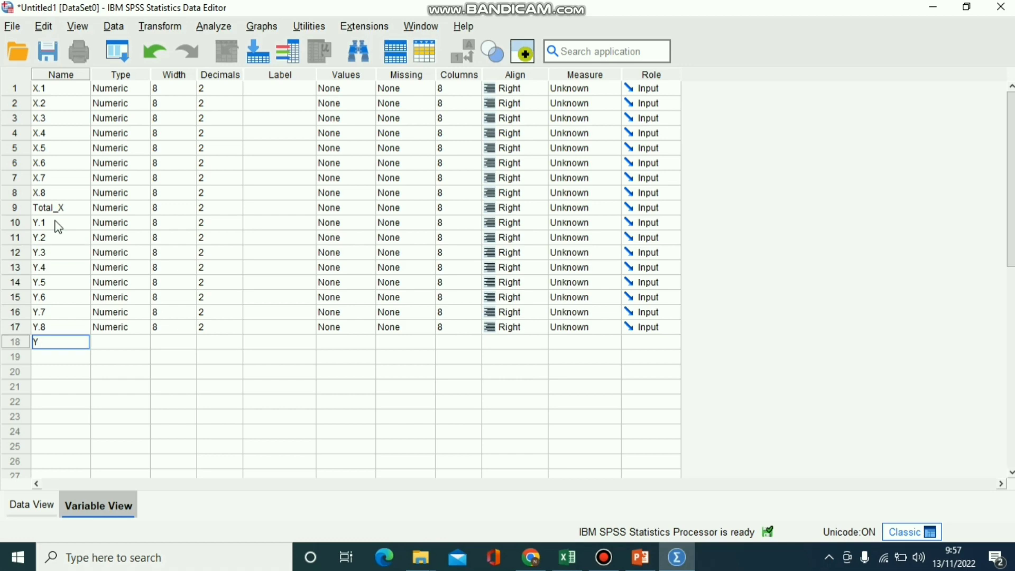
text(.9)
key(Return)
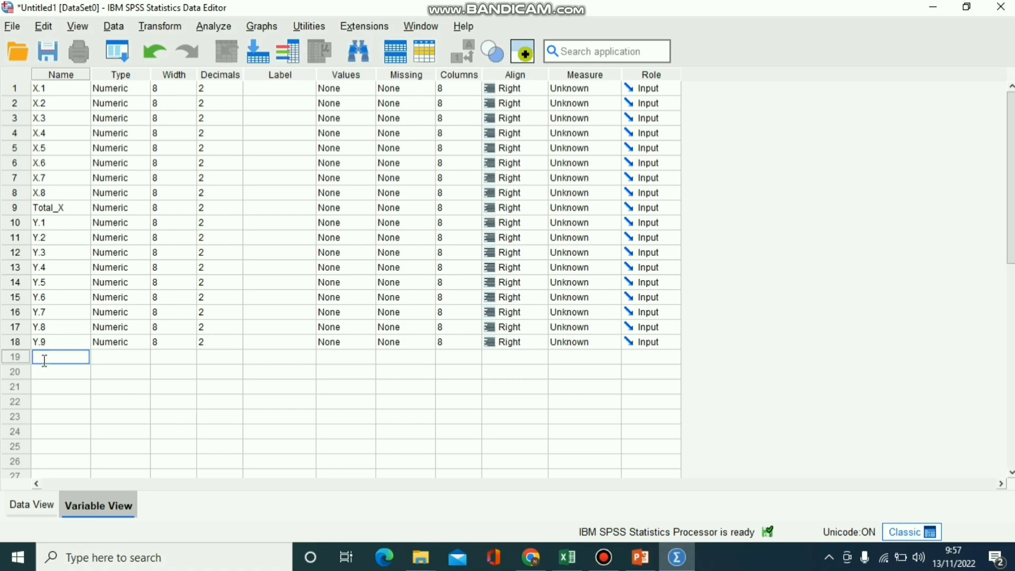
text(Total_Y)
click(113, 346)
Set the decimals of variables X.1 and X.2 to 0
click(254, 337)
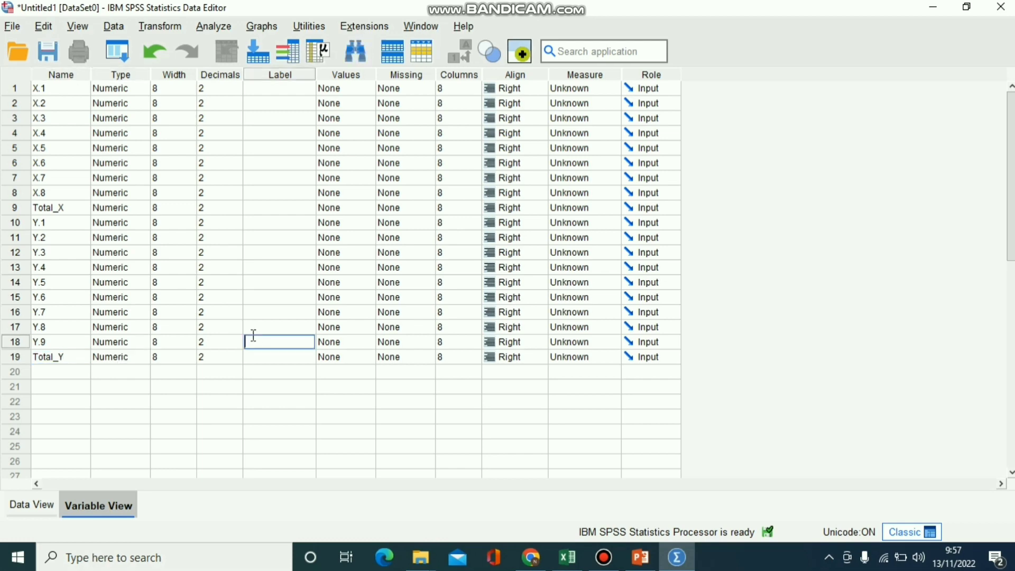
key(Up)
key(Up)
key(Up)
key(Up)
key(Up)
key(Up)
key(Up)
key(Up)
key(Up)
key(Up)
key(Up)
key(Up)
key(Up)
key(Up)
key(Up)
key(Up)
key(Up)
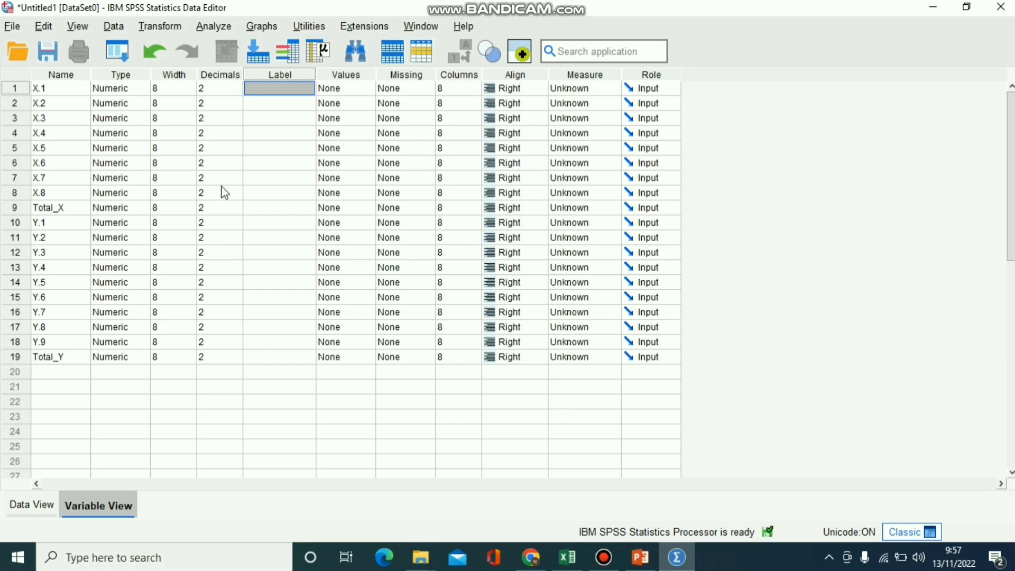
click(237, 95)
click(238, 92)
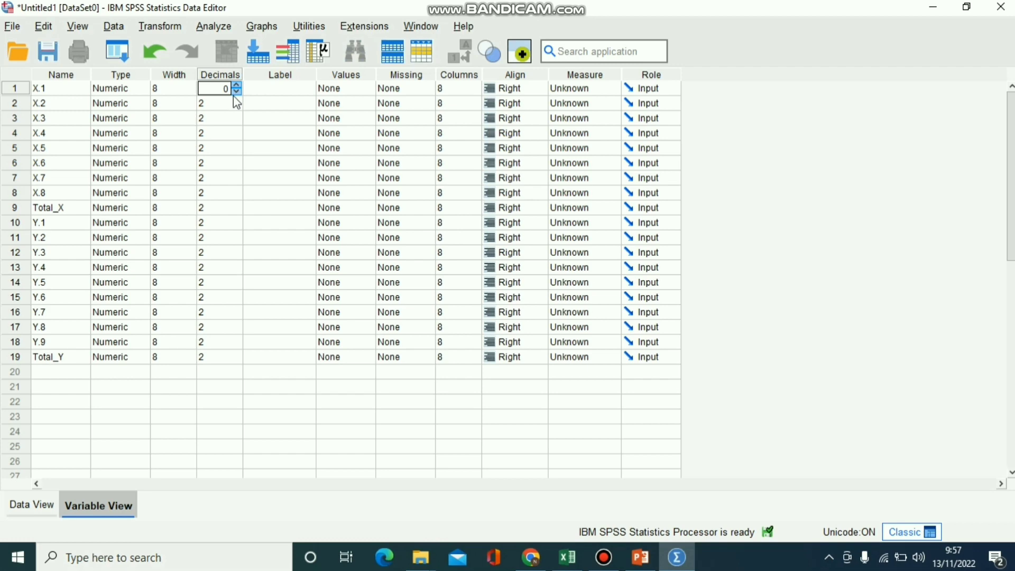
click(239, 107)
text(3)
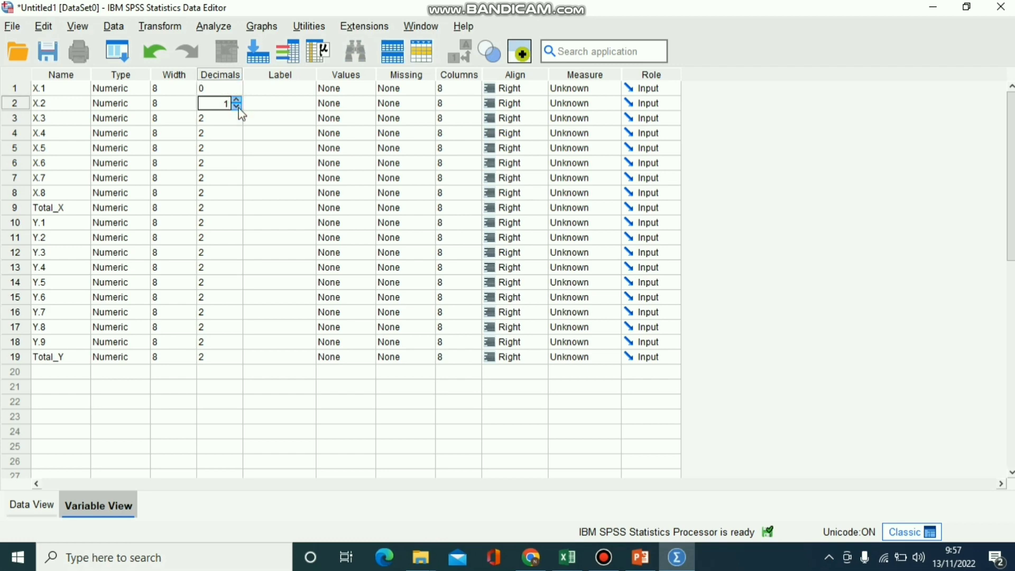
click(238, 107)
click(258, 107)
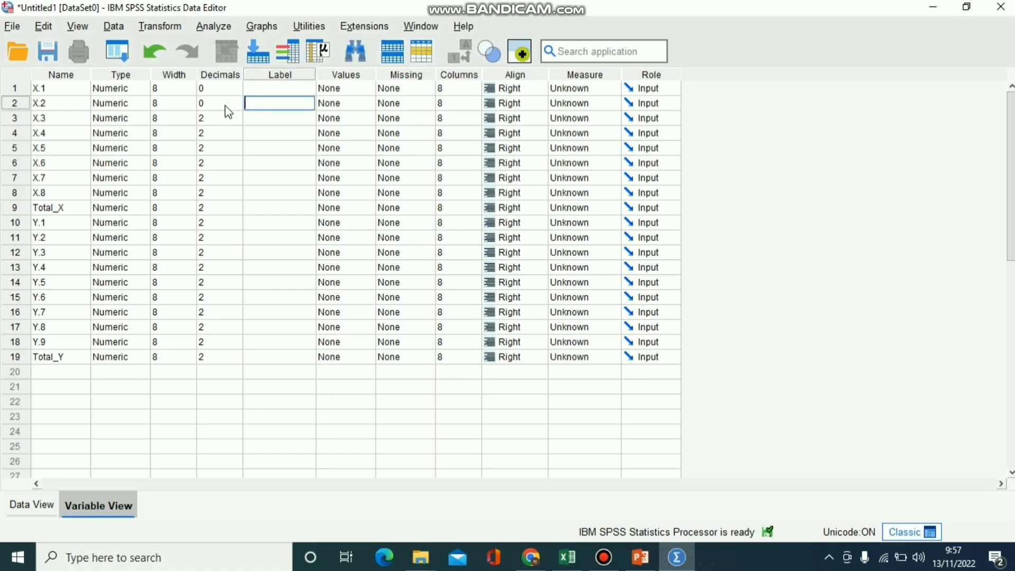
Copy the decimals setting of X.2 to all variables from X.3 through Total_Y
click(226, 106)
right_click(226, 107)
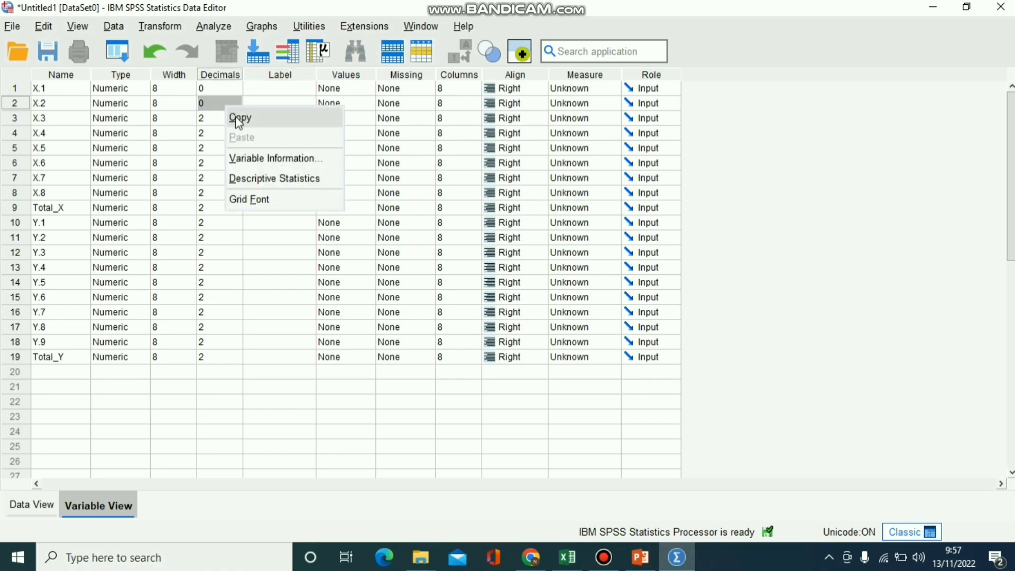
click(234, 117)
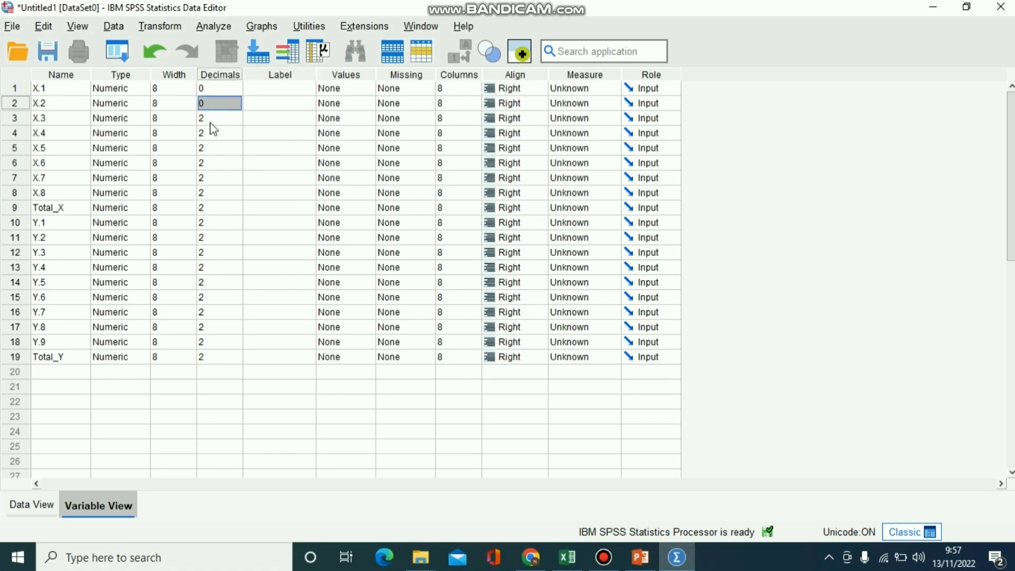
click(210, 119)
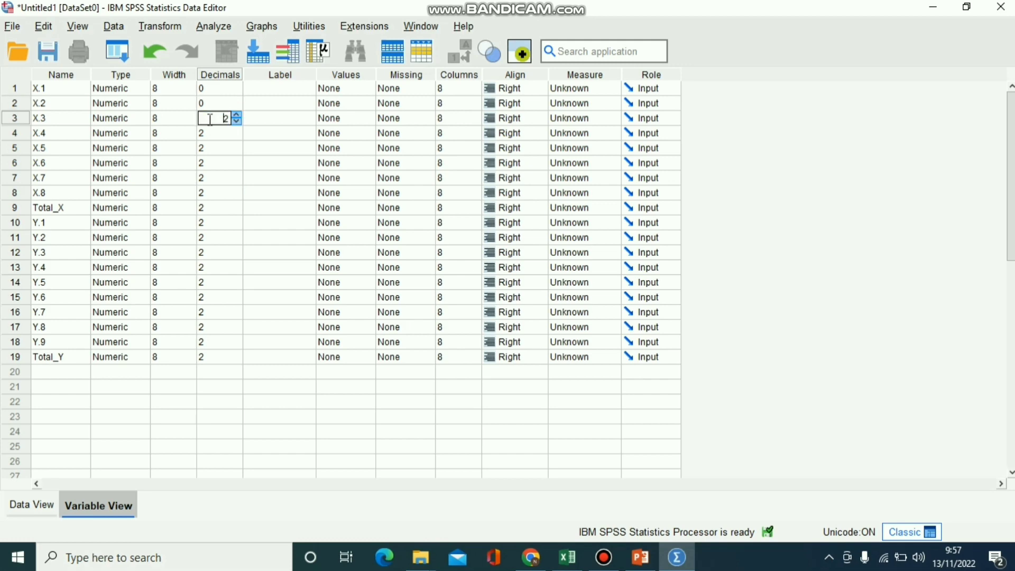
click(269, 109)
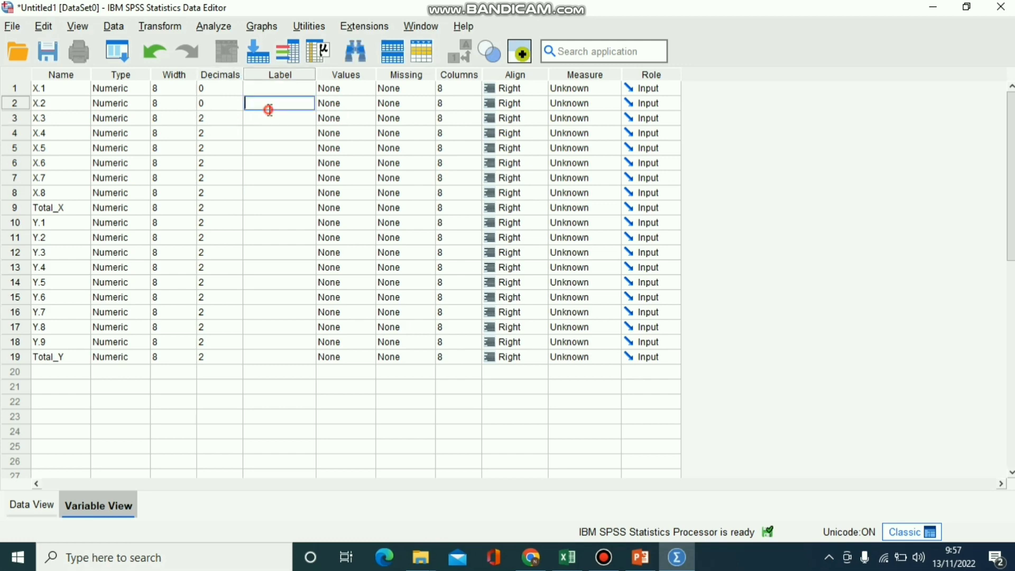
drag(226, 119, 235, 357)
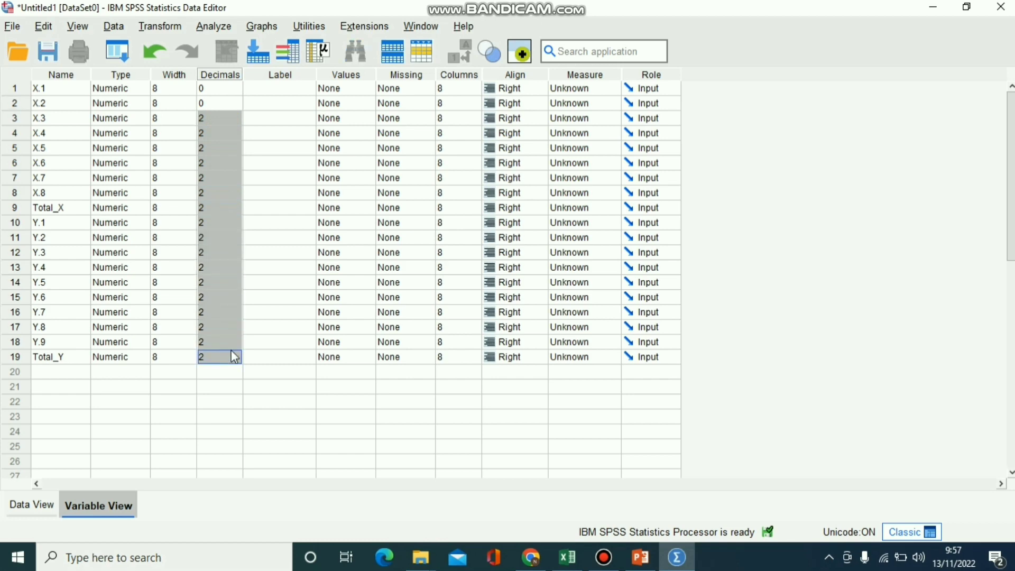
key(ctrl+v)
click(289, 310)
key(Up)
key(Up)
key(Up)
key(Up)
key(Up)
key(Up)
key(Up)
key(Up)
key(Up)
key(Up)
key(Up)
key(Up)
key(Up)
key(Up)
key(Up)
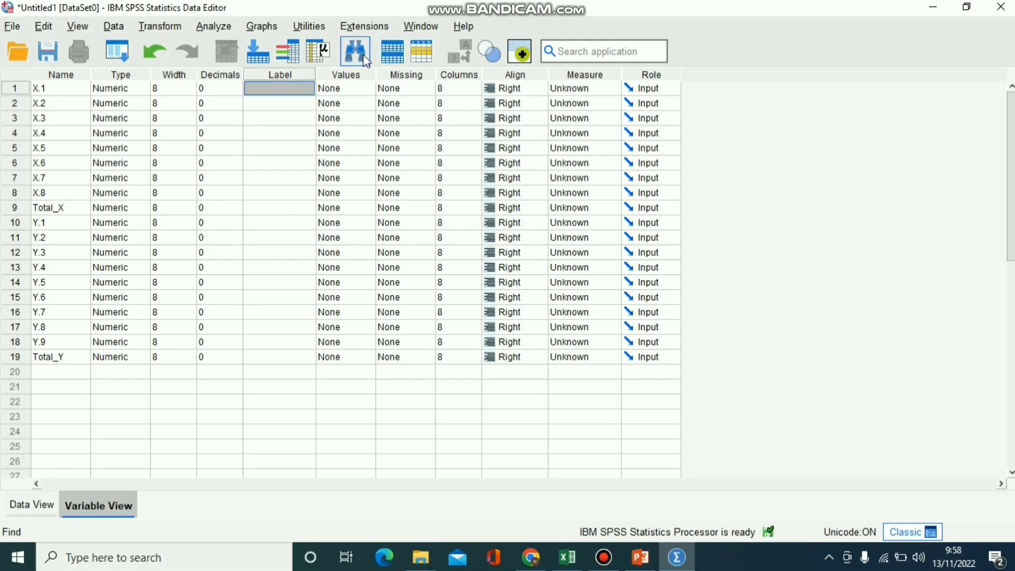
Define value labels for variable X.1, adding 1 = STS and 2 = TS
click(351, 91)
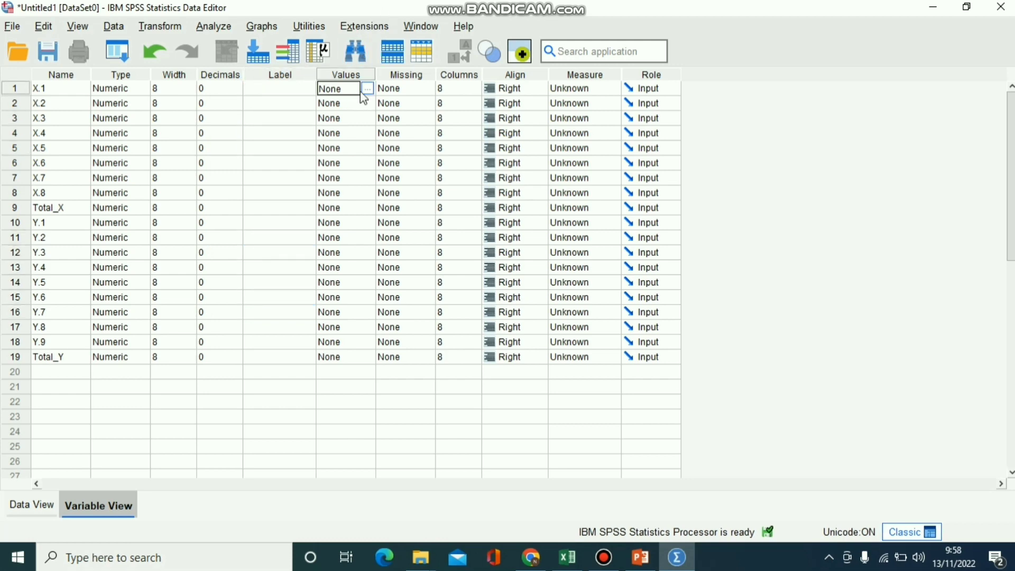
click(364, 92)
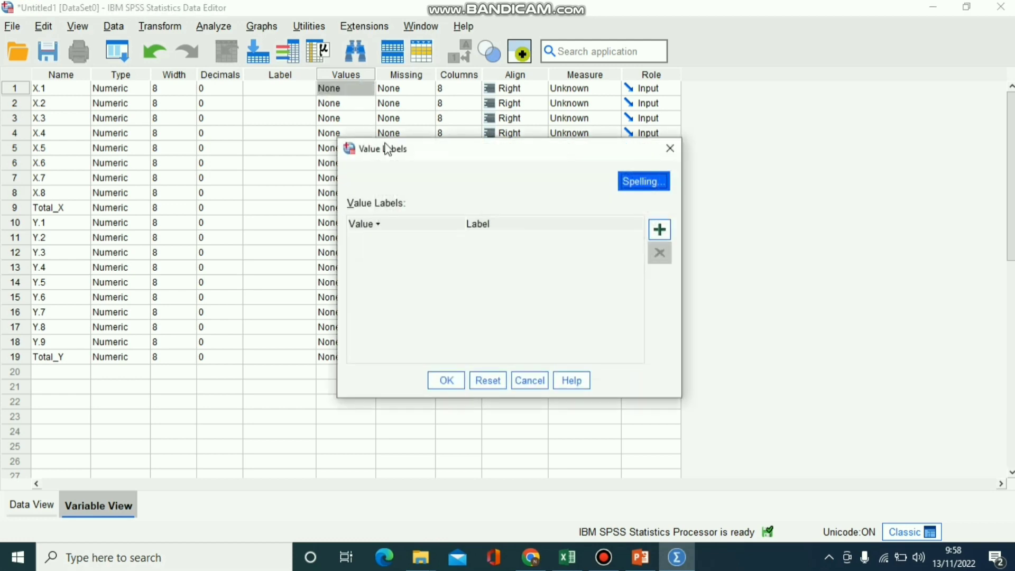
click(664, 232)
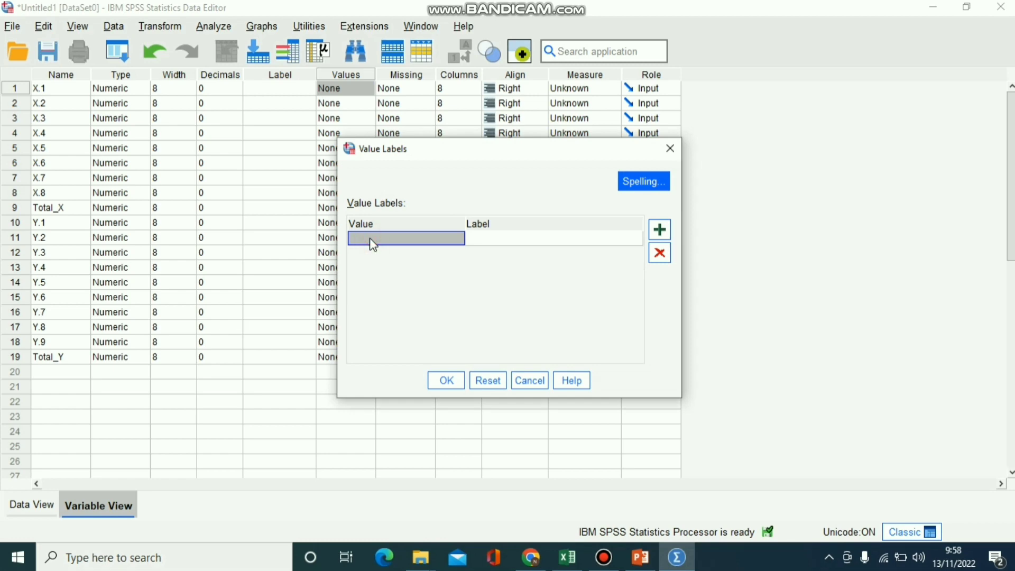
text(1)
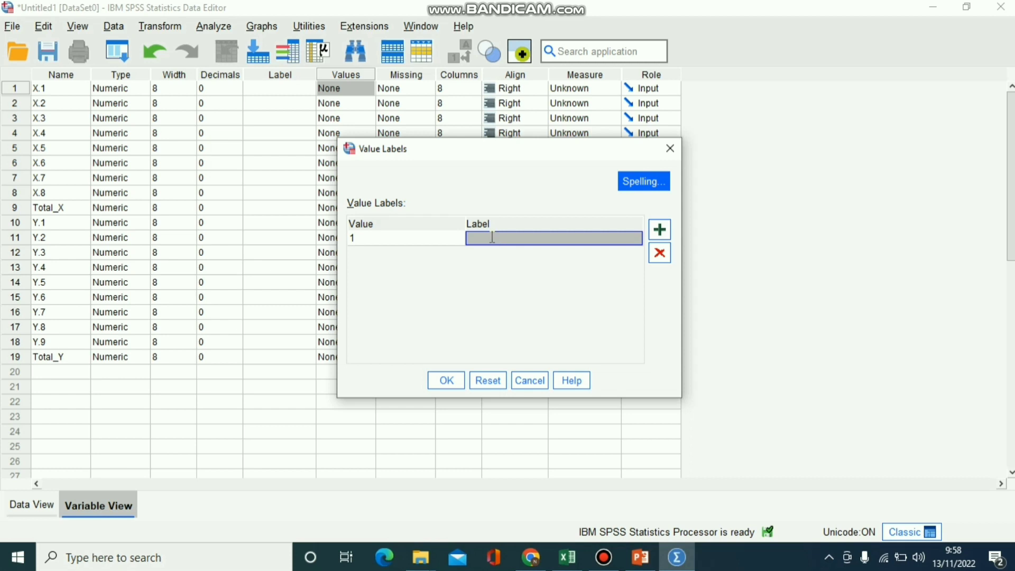
click(493, 238)
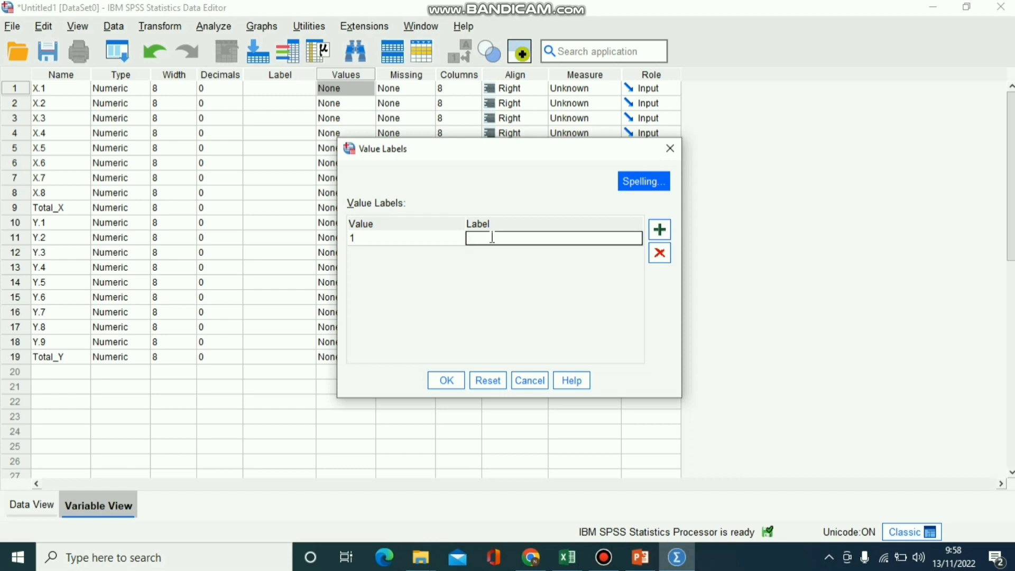
text(STS)
click(655, 238)
click(355, 253)
text(2)
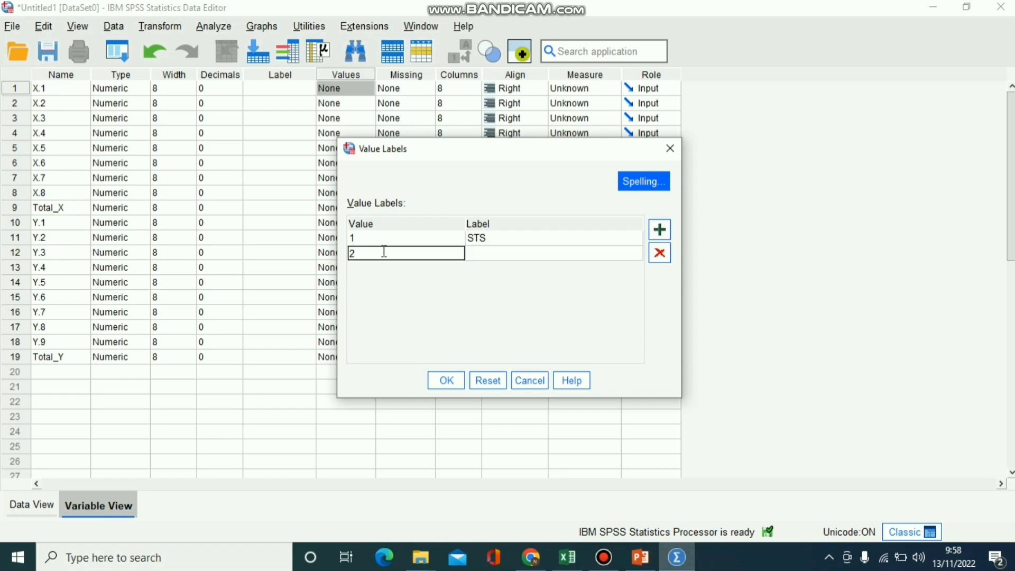
click(492, 256)
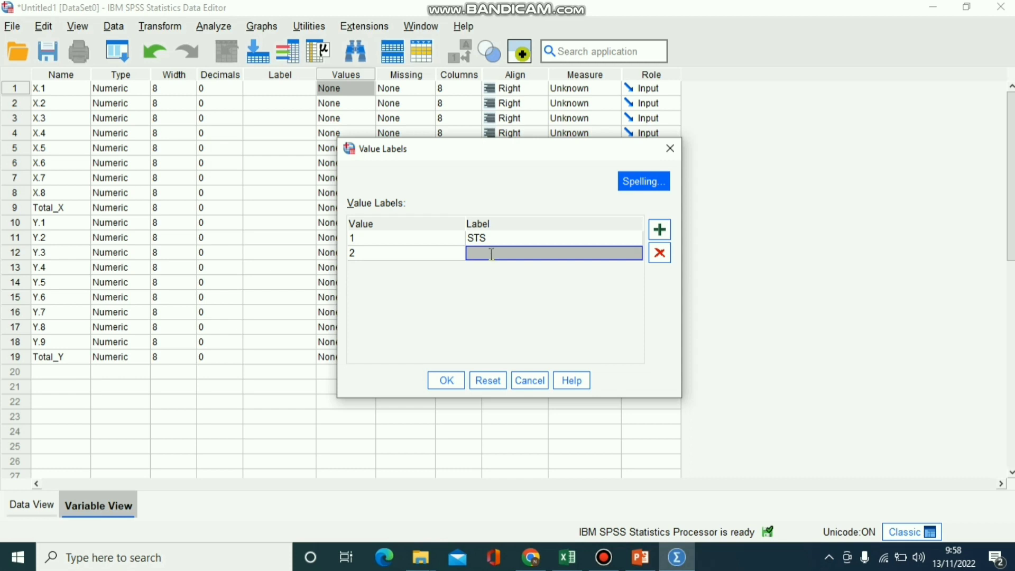
text(TS)
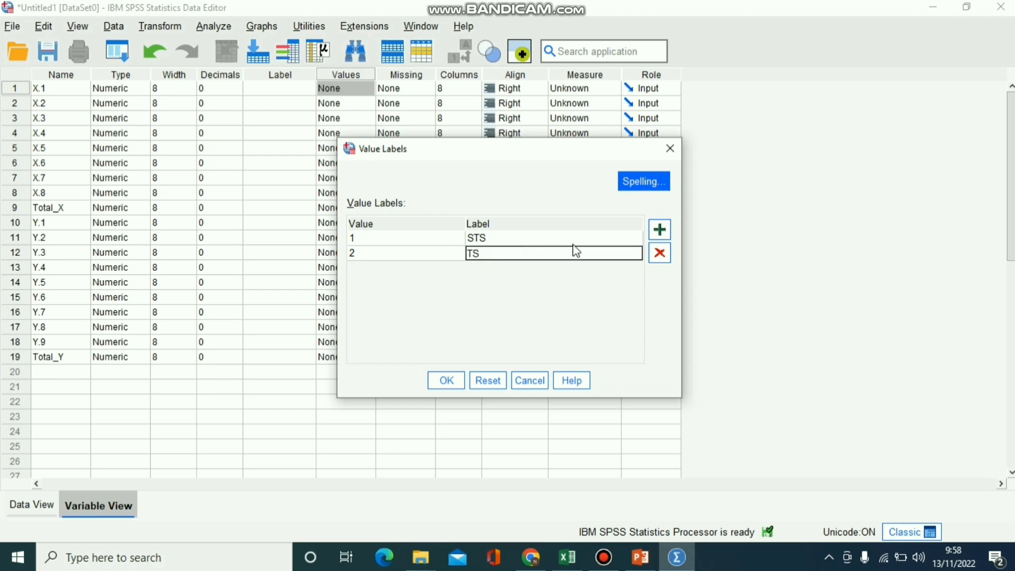
Add the value labels 3 = TT and 4 = S to variable X.1
click(660, 233)
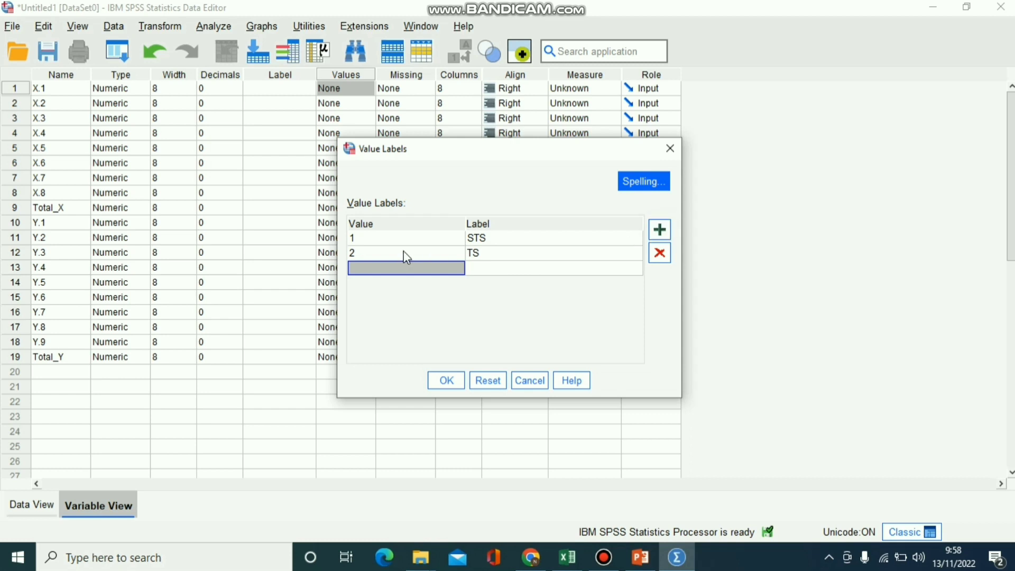
text(3)
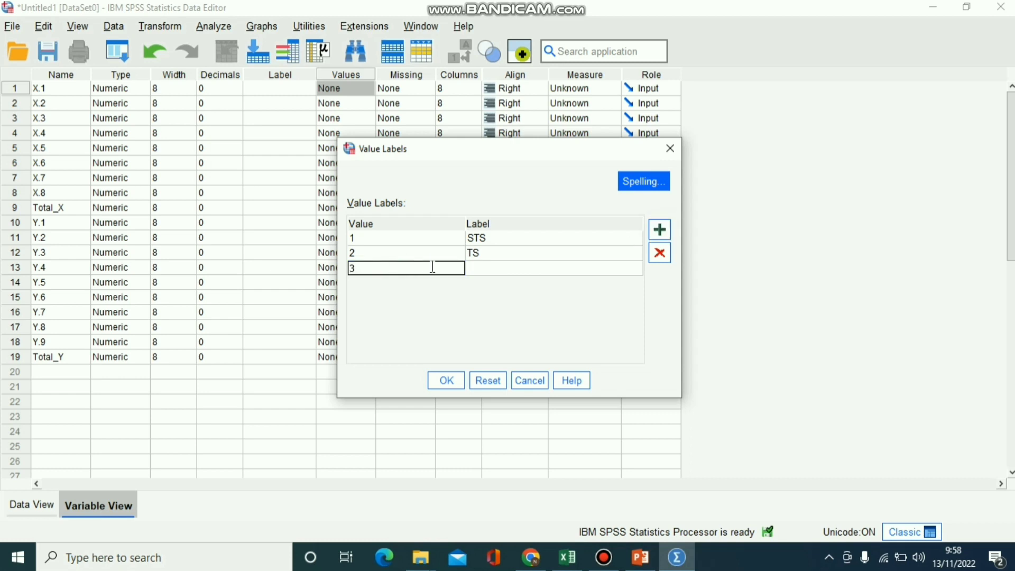
click(483, 271)
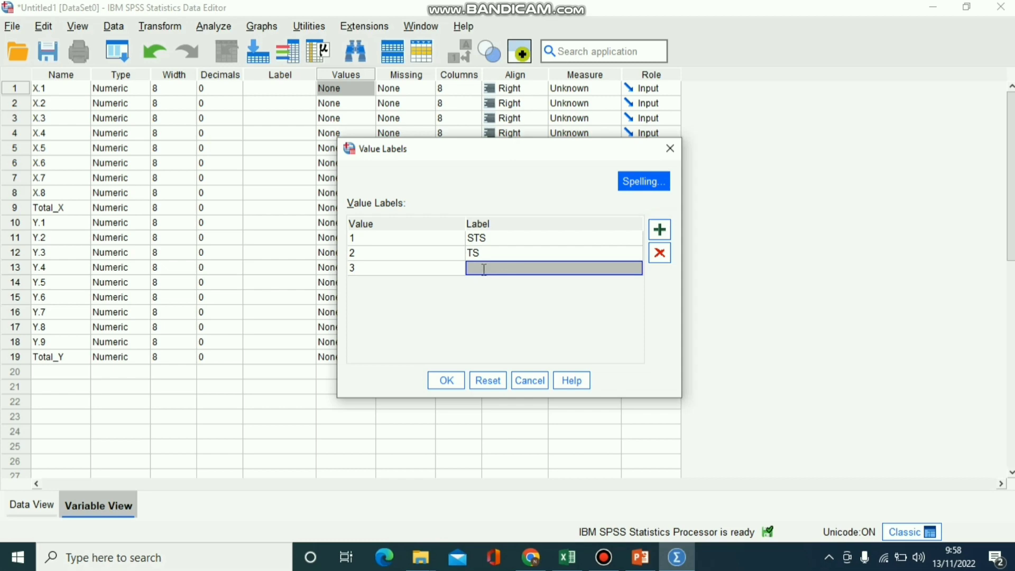
text(TT)
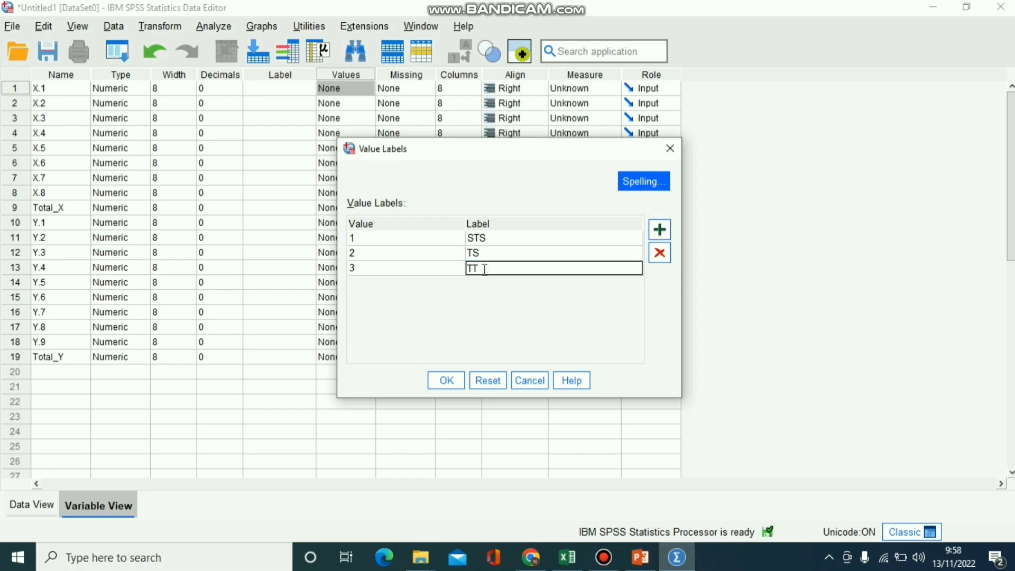
click(671, 231)
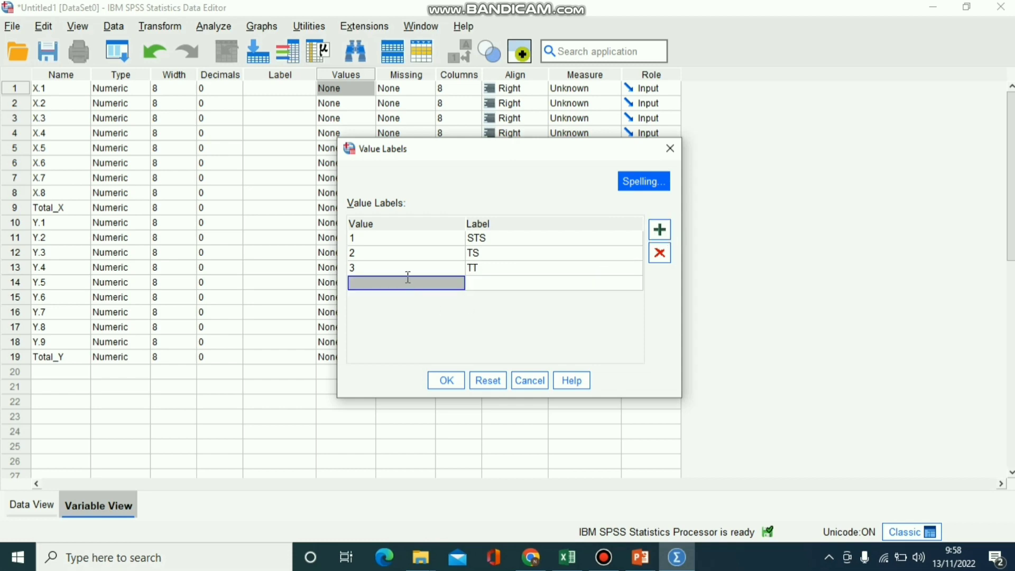
text(4)
click(482, 286)
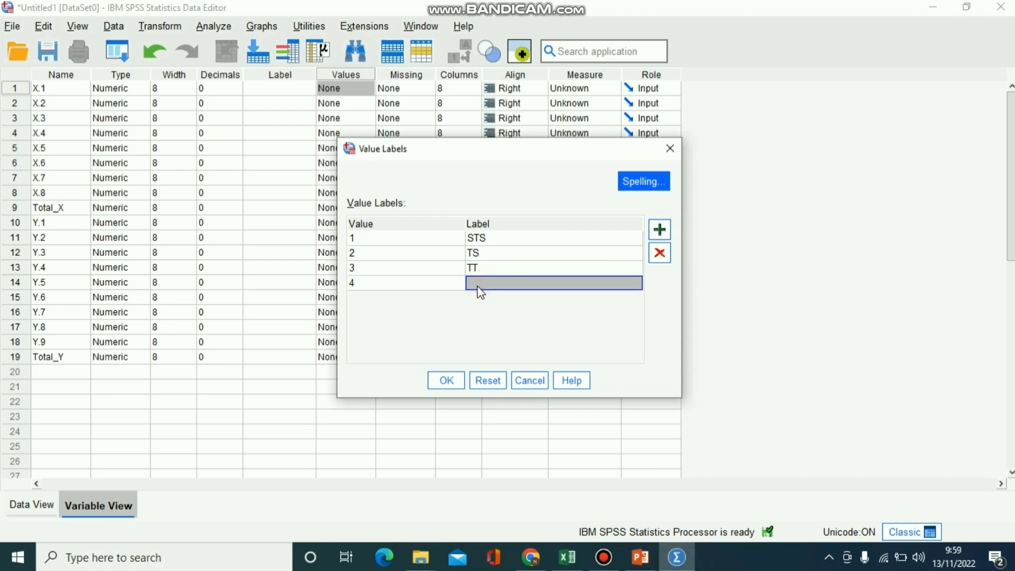
text(S)
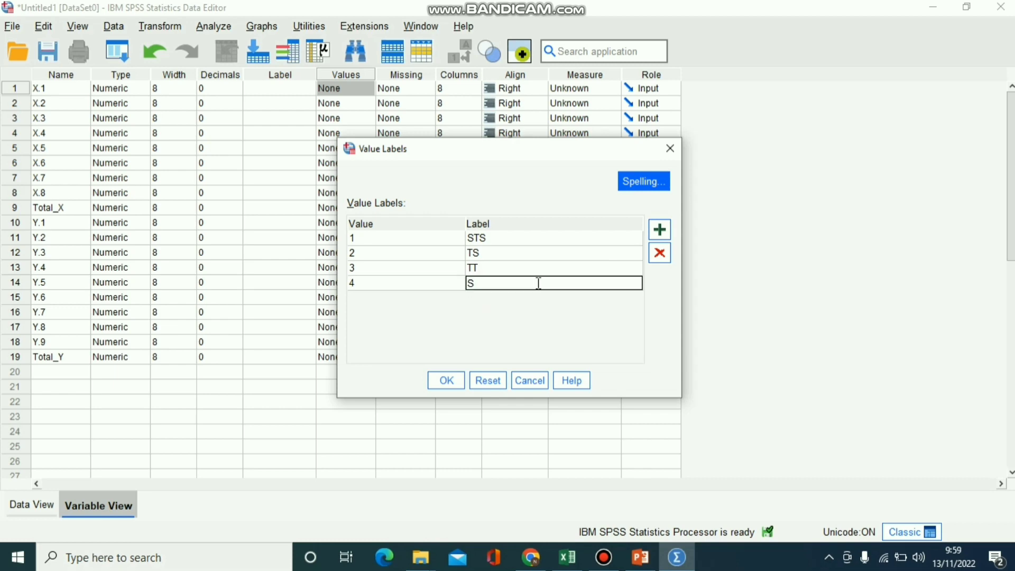
Add the value label 5 = SS to X.1 and apply the labels, discarding incomplete definitions
click(653, 237)
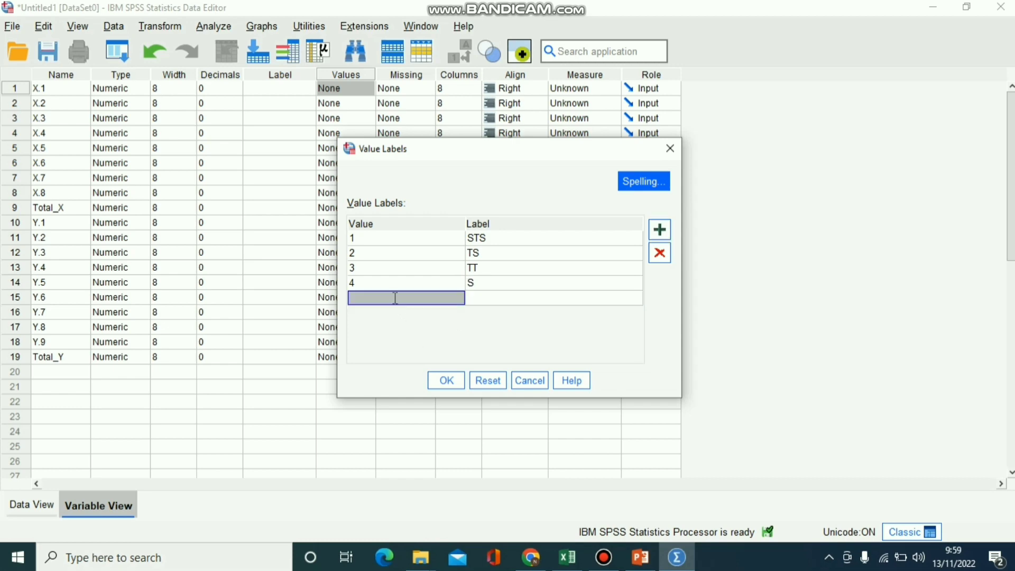
text(5)
click(483, 299)
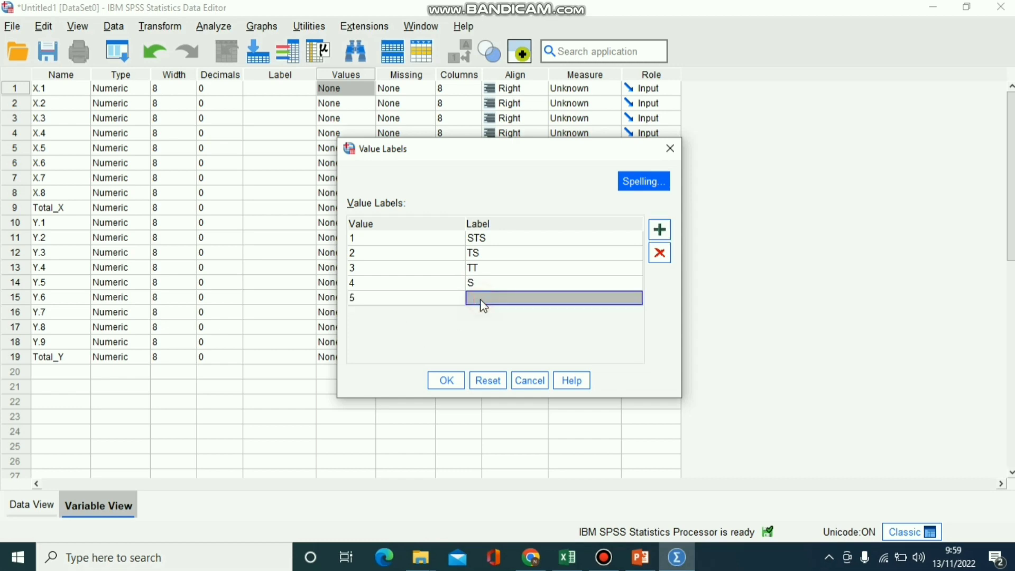
text(SS)
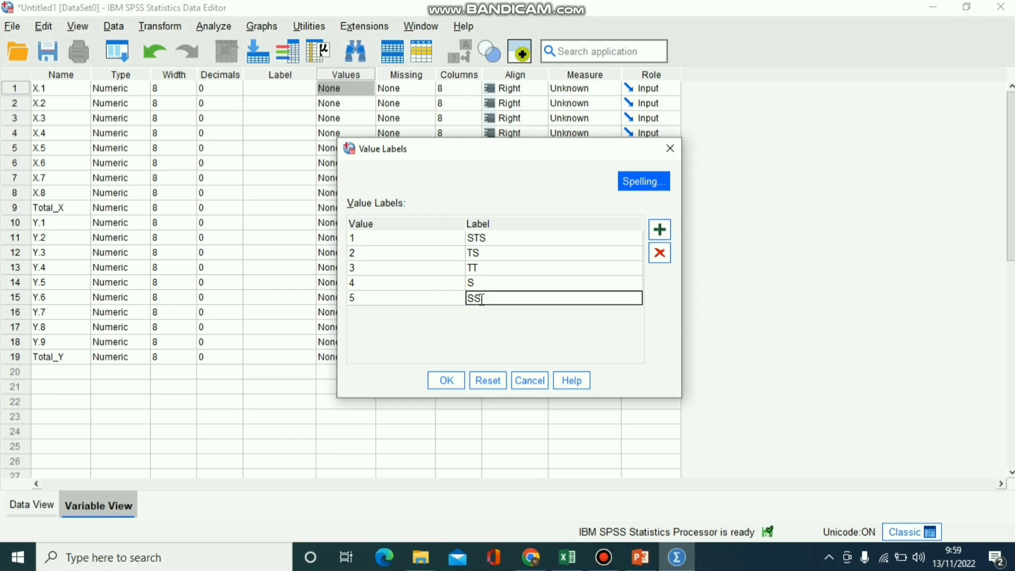
click(447, 380)
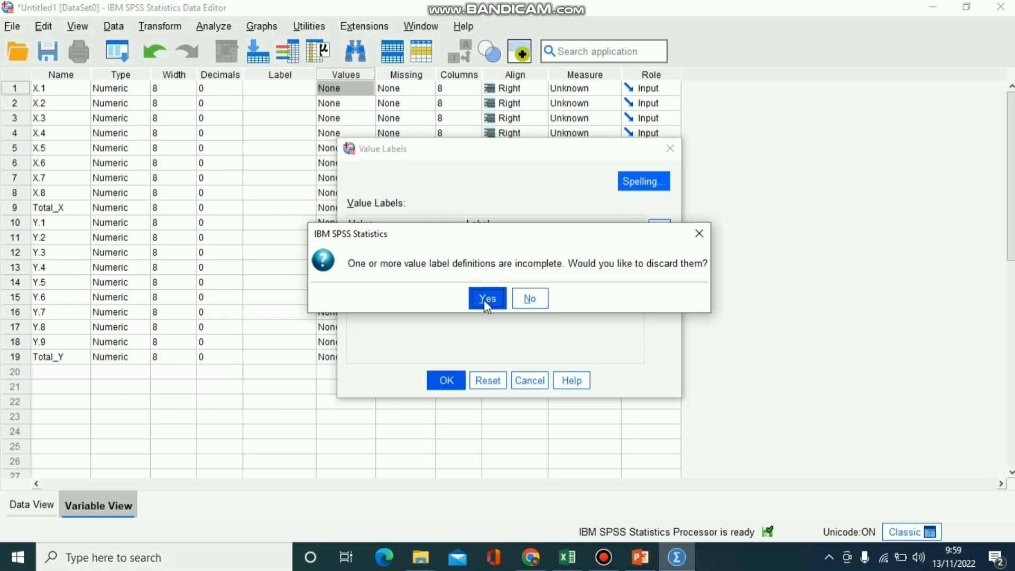
click(485, 302)
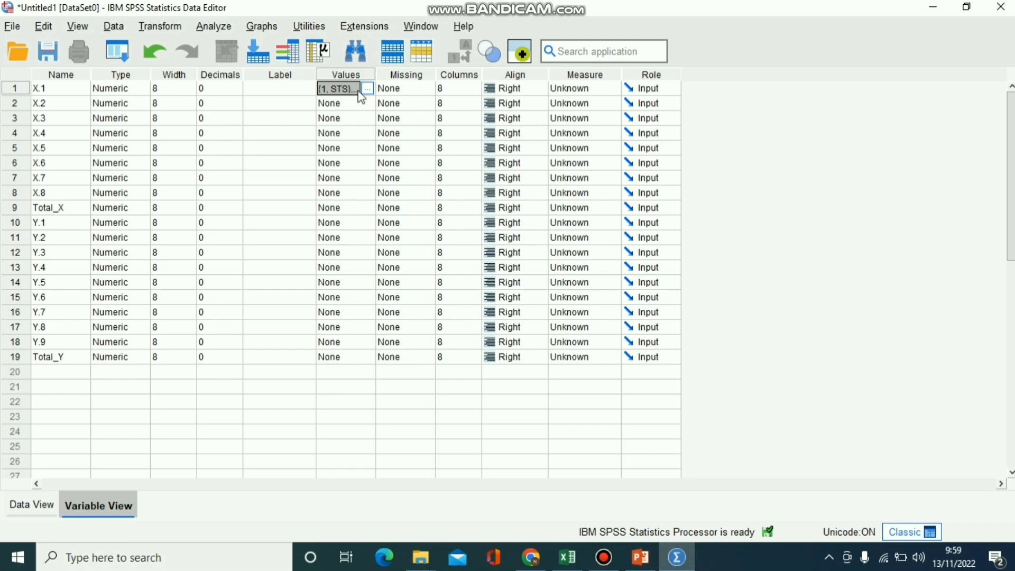
Copy the value labels of X.1 to variables X.2 through X.8
click(386, 102)
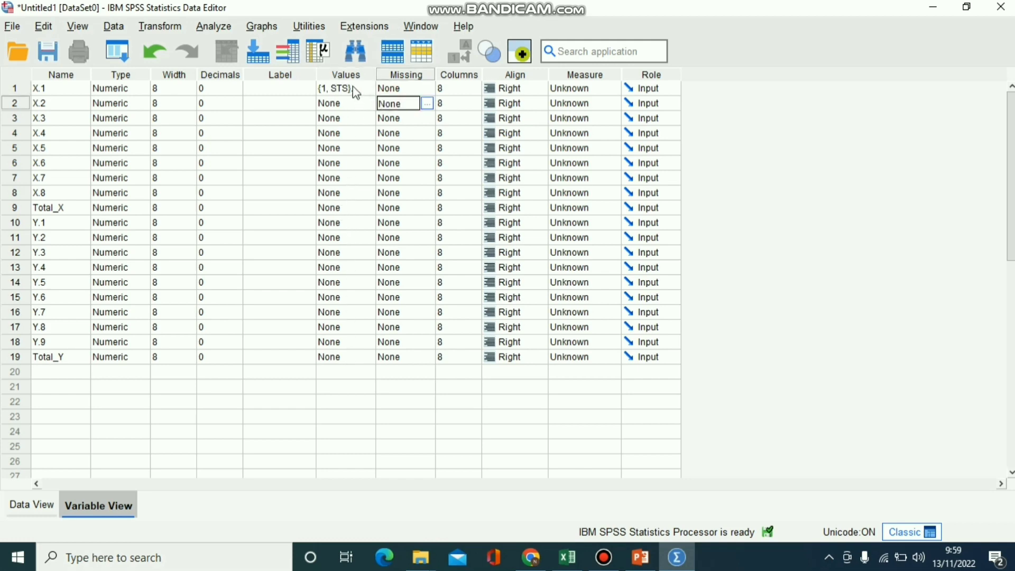
right_click(354, 88)
click(364, 107)
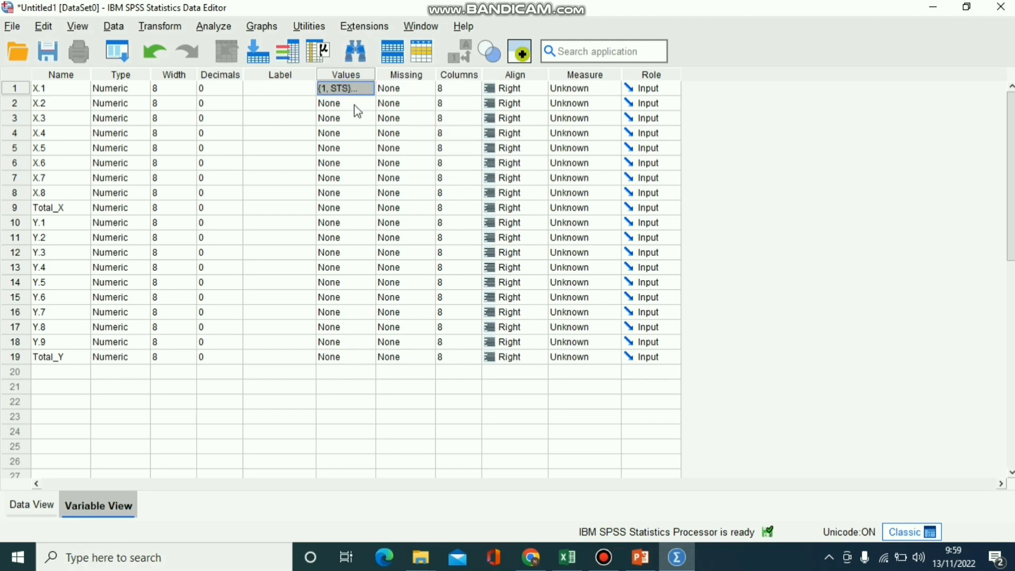
click(352, 106)
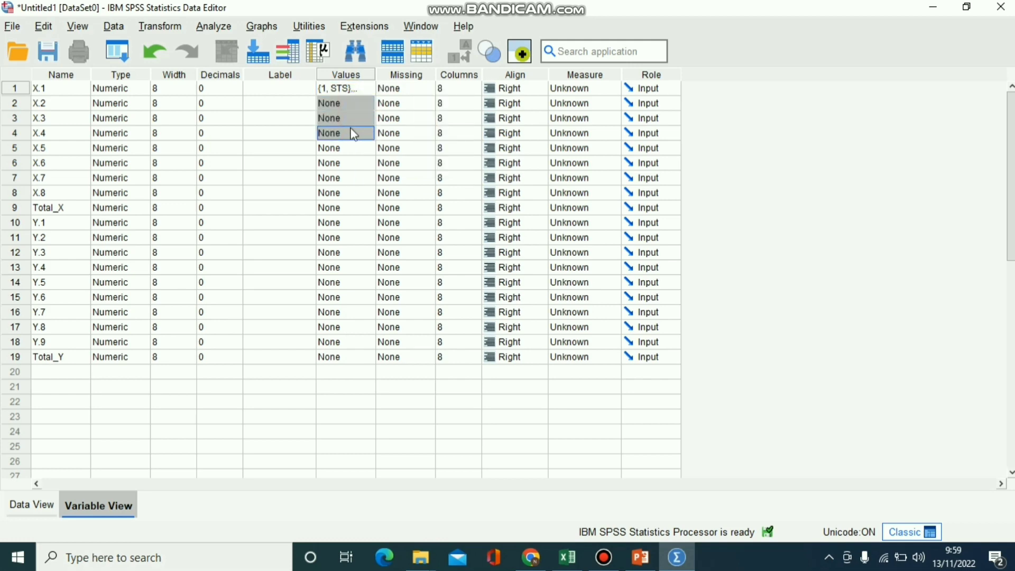
drag(354, 135, 350, 180)
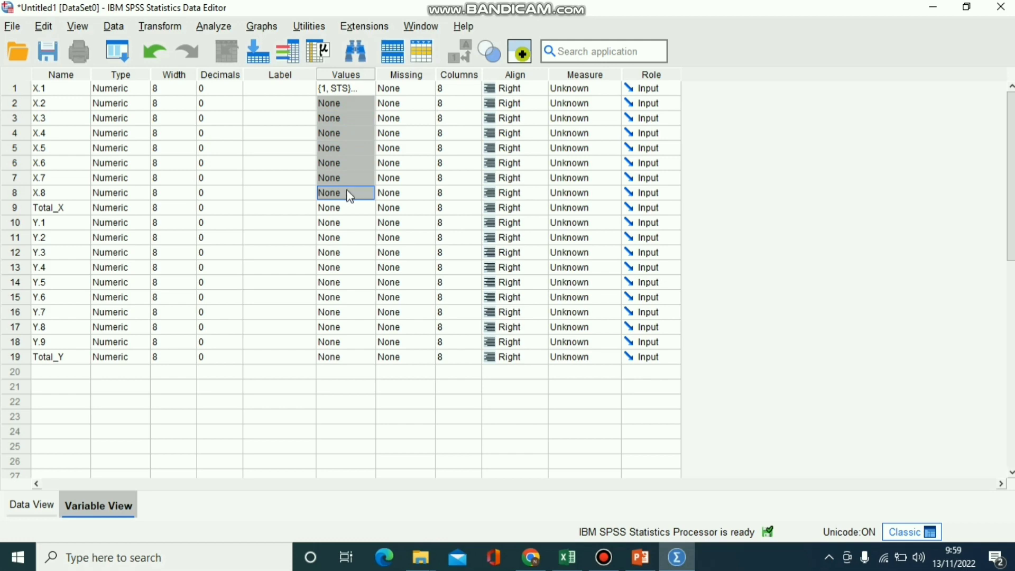
key(ctrl+v)
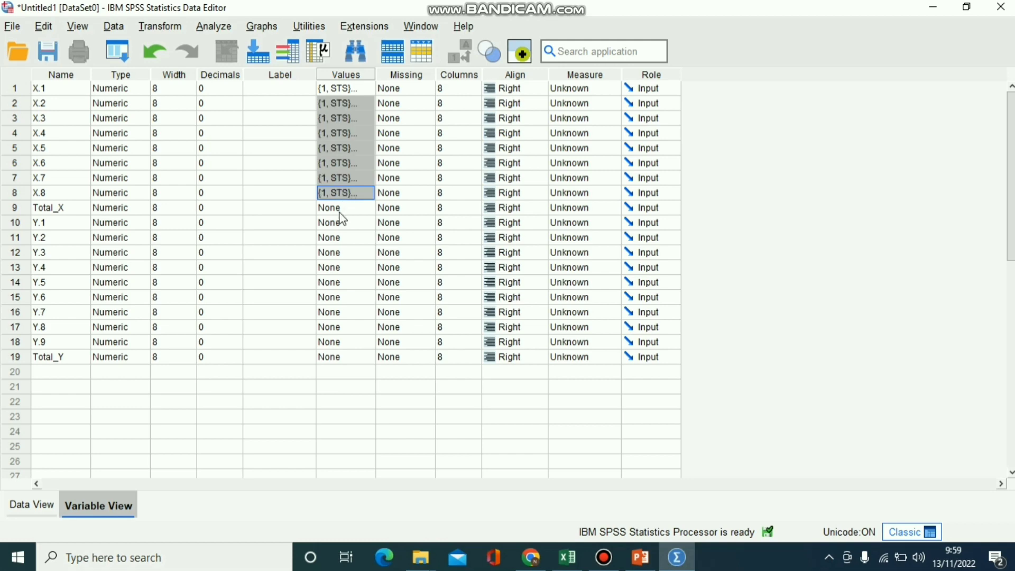
Paste the copied value labels onto variables Y.1 through Y.9, leaving out Total_X and Total_Y
drag(339, 221, 345, 342)
key(ctrl+v)
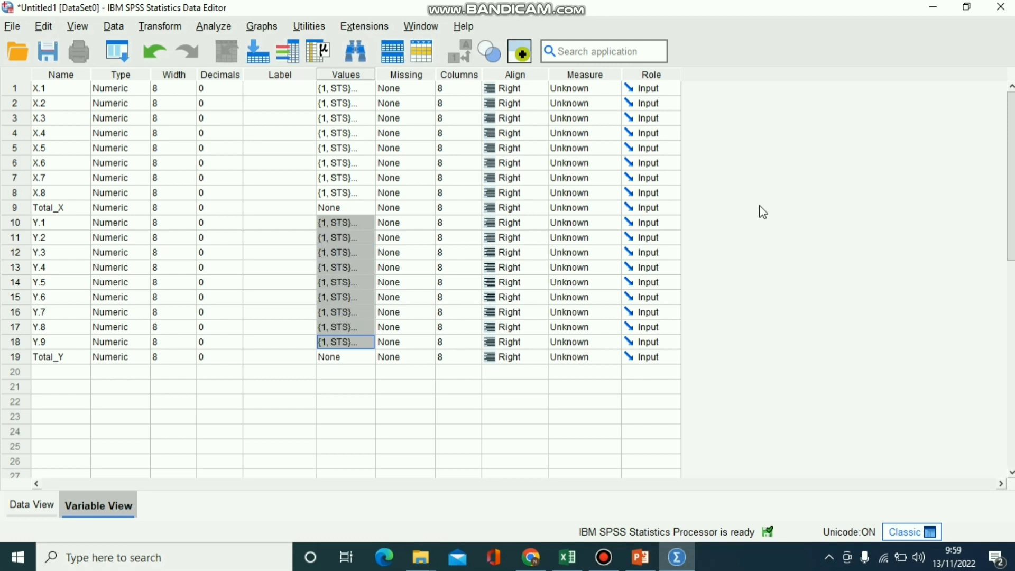
click(293, 106)
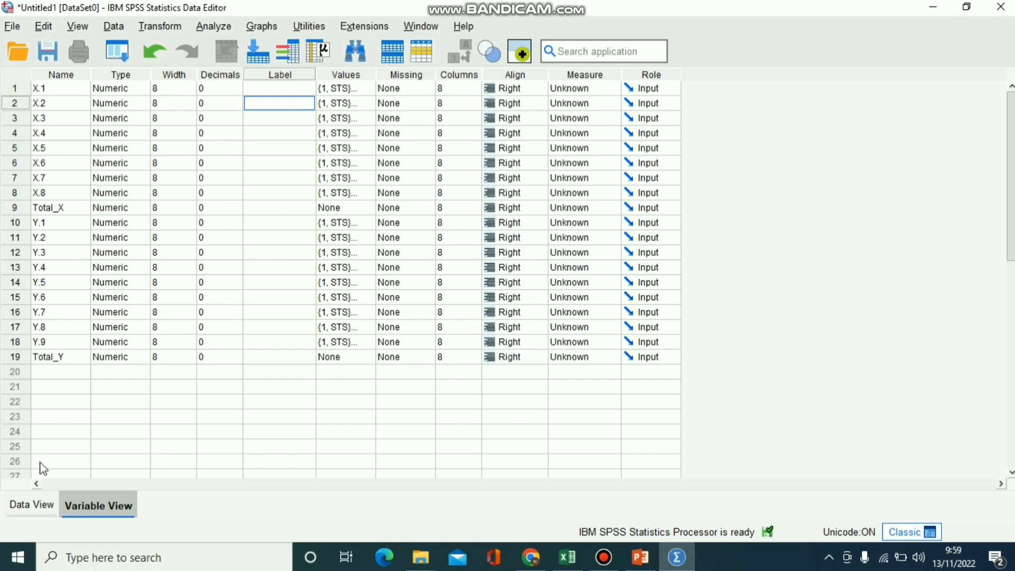
Copy the scores and totals in B3:T27 from the Excel sheet into the SPSS data grid, starting at case 1 of X.1
click(37, 507)
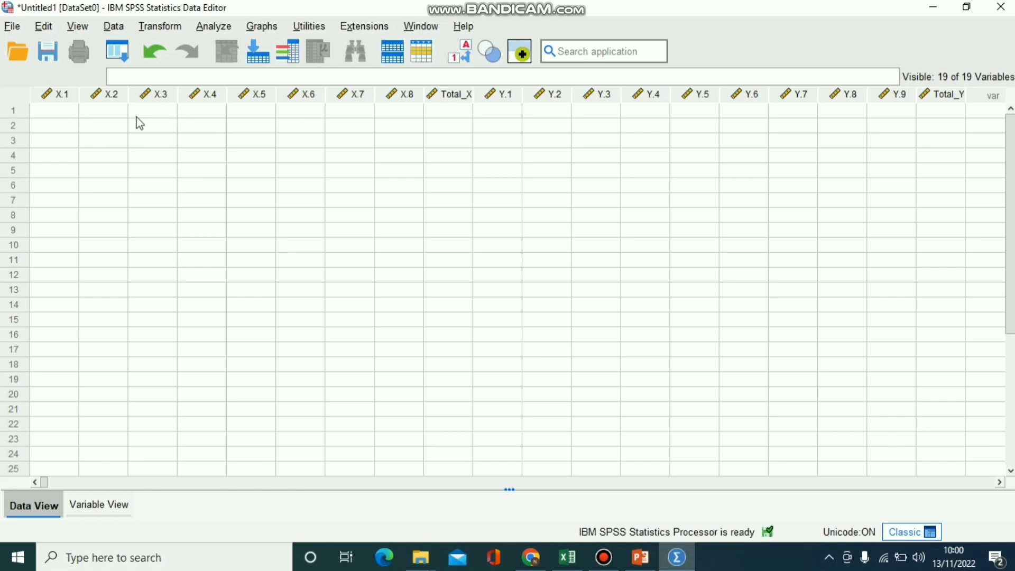
click(60, 109)
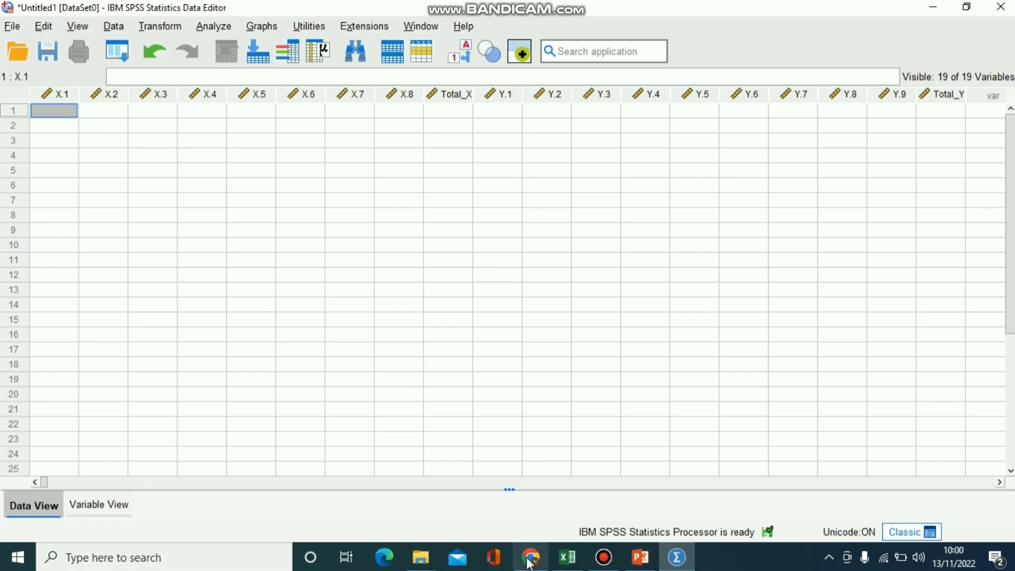
mouse_move(568, 558)
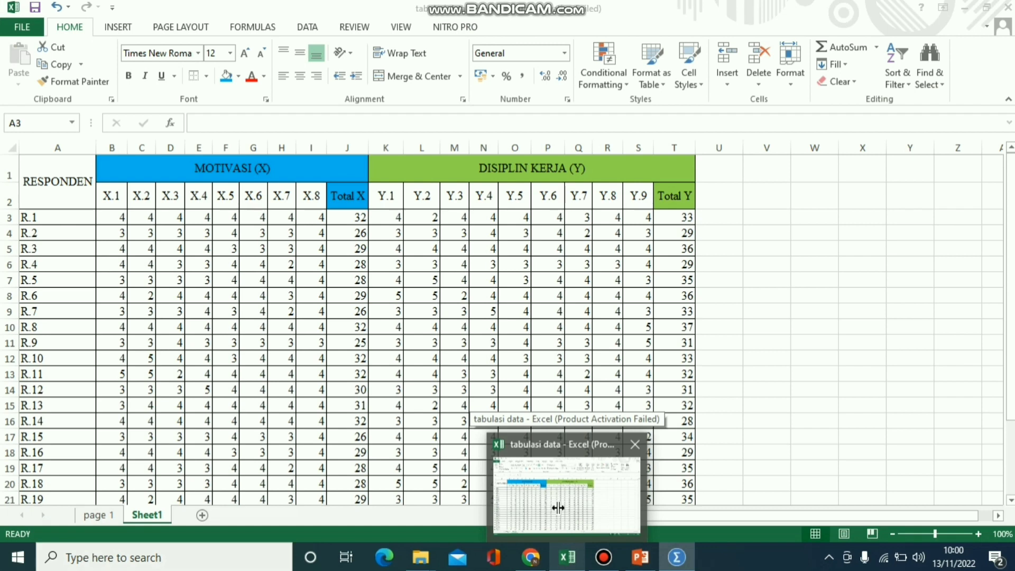
click(564, 523)
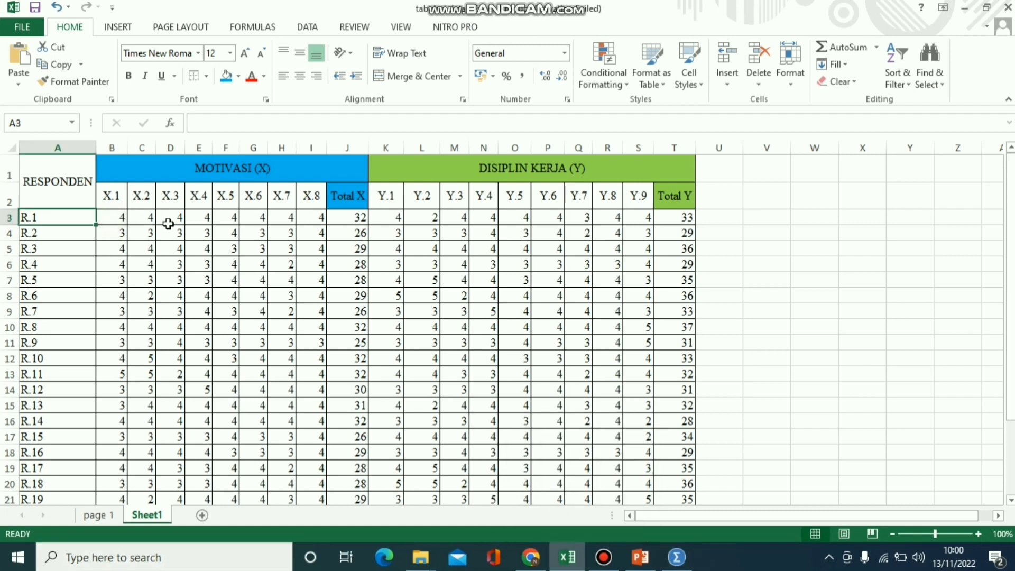
drag(113, 217, 670, 458)
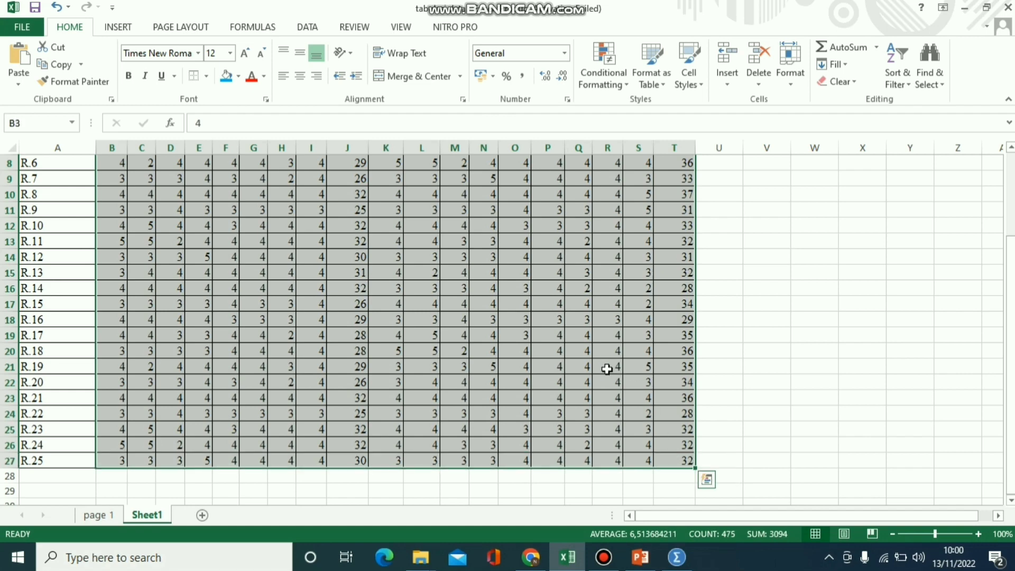
key(ctrl+c)
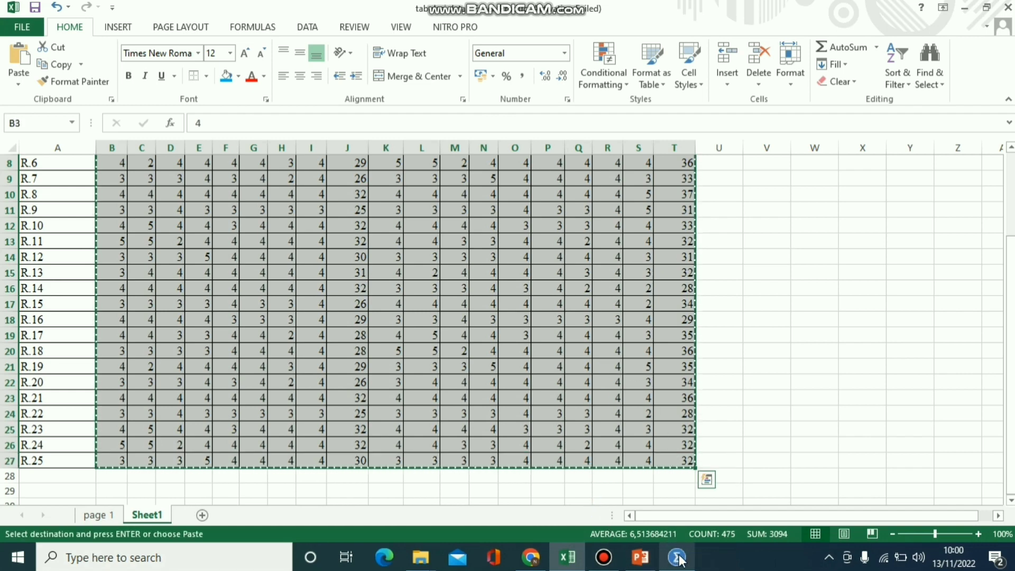
mouse_move(680, 560)
click(680, 469)
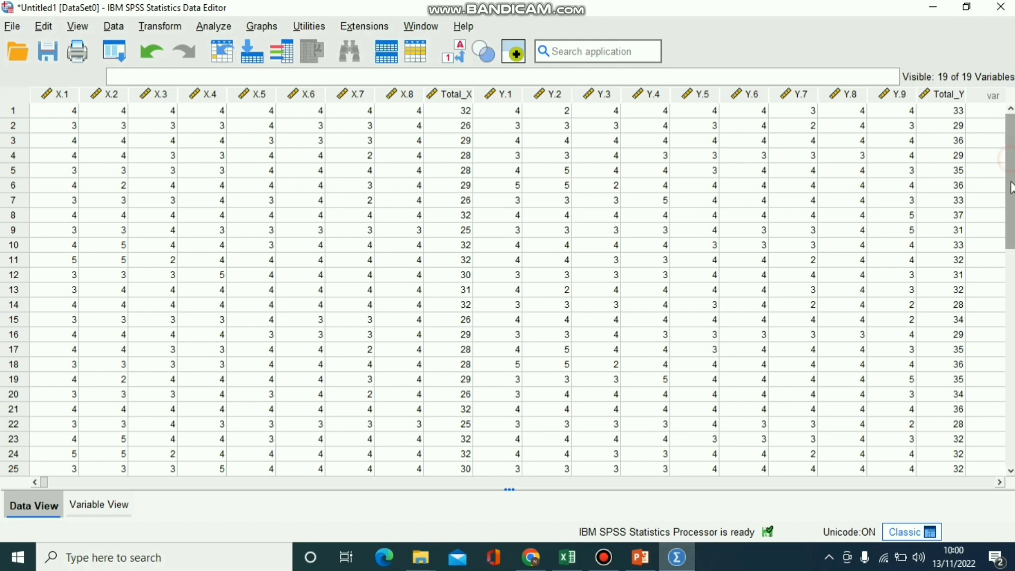
Save the dataset as "Untitled Tabulasi Data" in SPSS Statistics (*.sav) format in the jurnal MISSOURI folder
drag(1011, 174, 1011, 220)
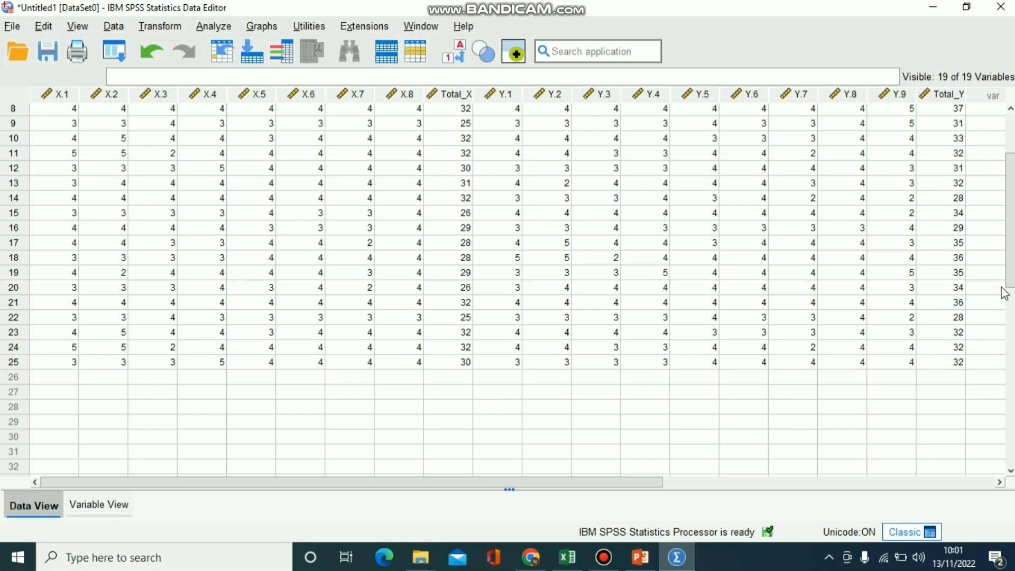
drag(1011, 277, 1007, 207)
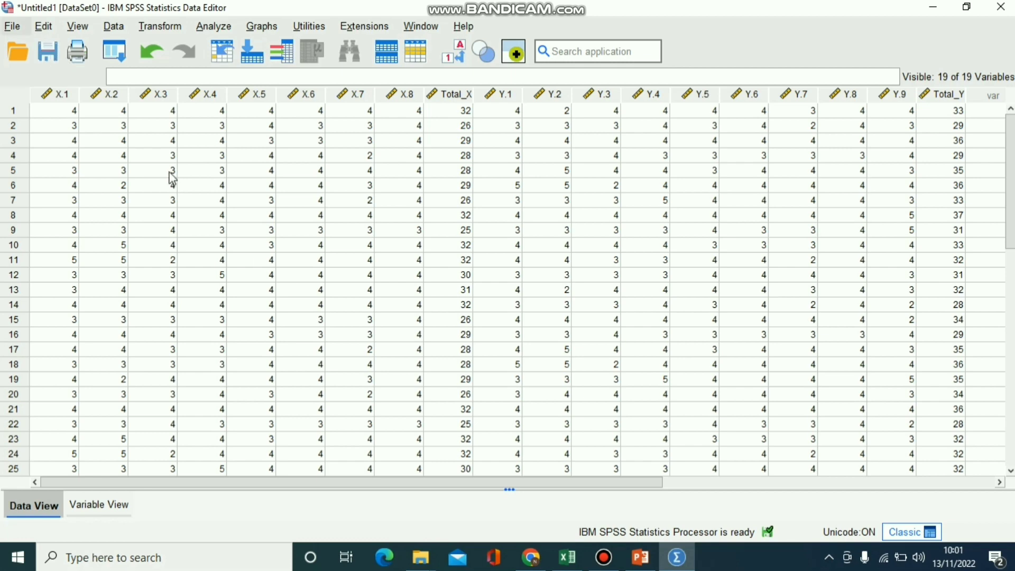
click(48, 51)
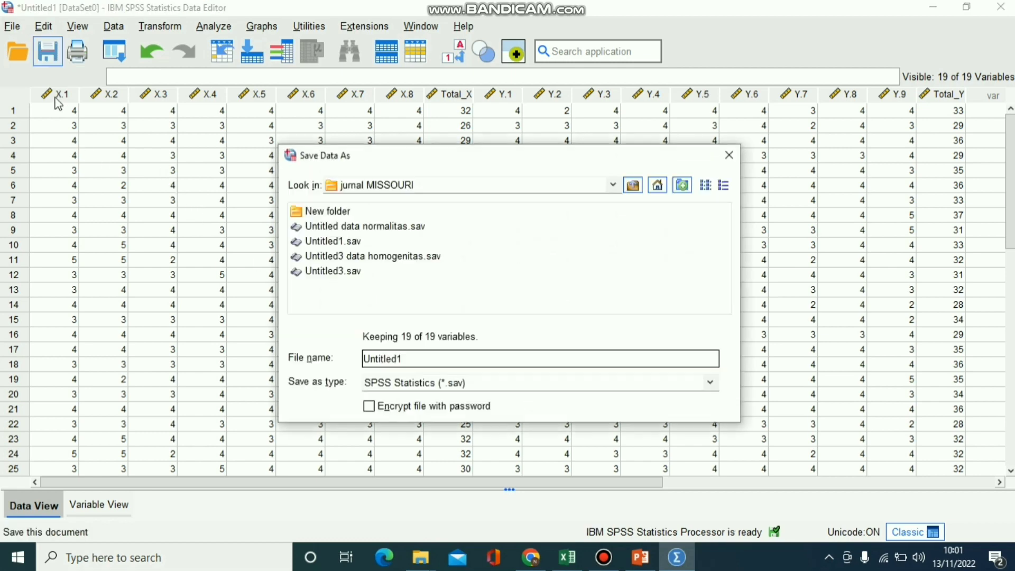
click(437, 363)
key(BackSpace)
text(Tabulasi Data)
key(Return)
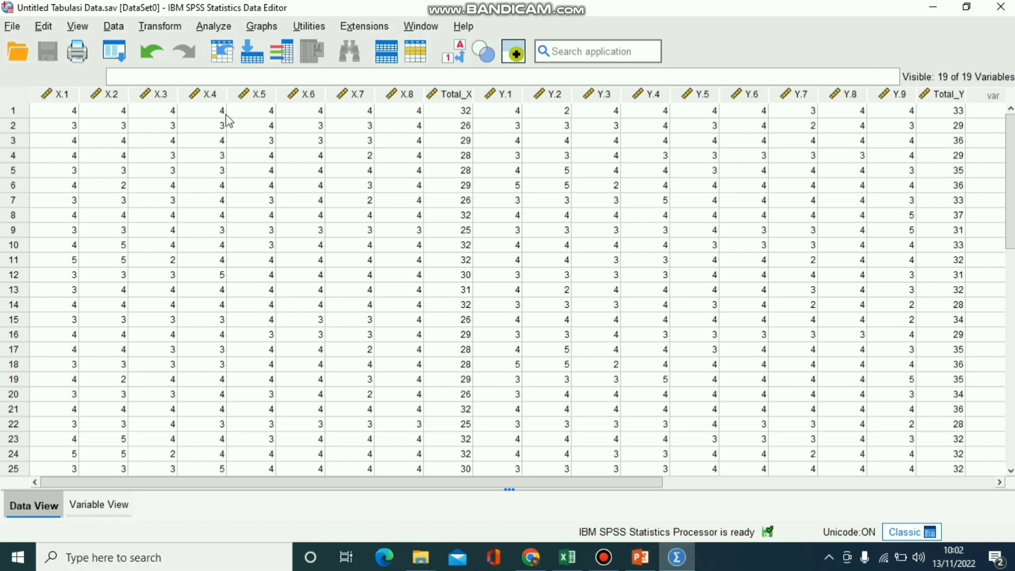
Start a Frequencies analysis and add all variables from X.1 through Total_Y to it
click(210, 32)
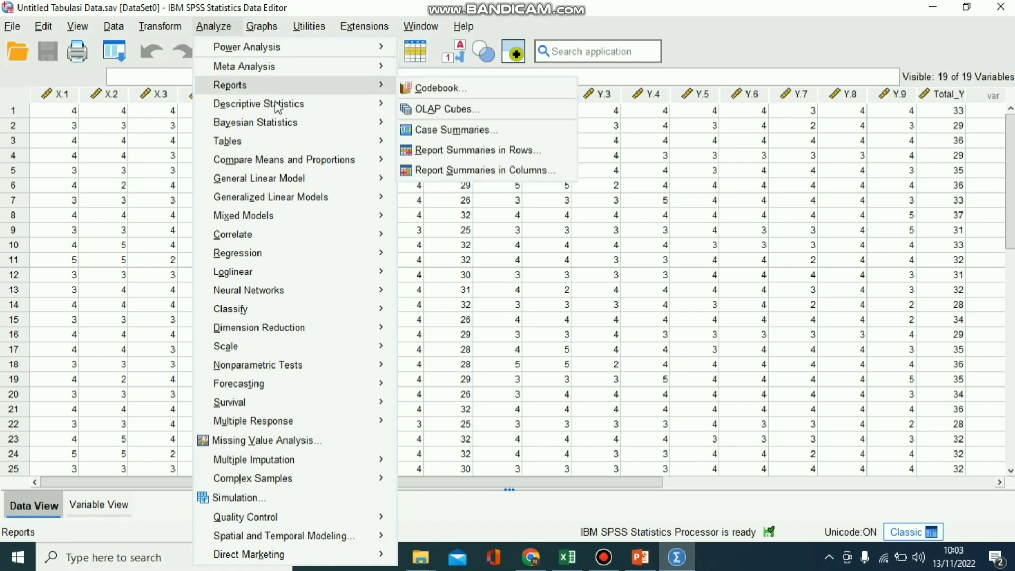
mouse_move(294, 115)
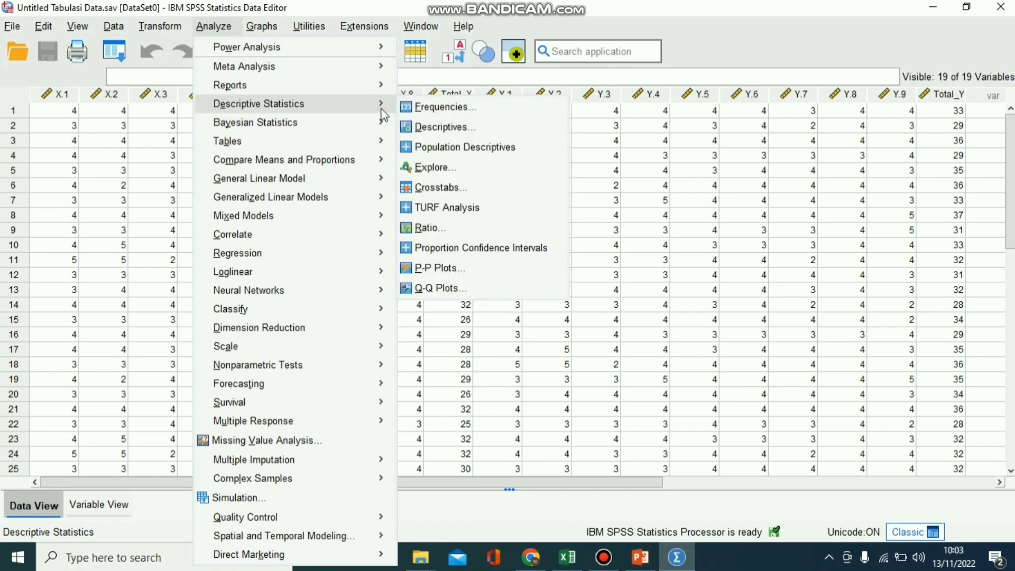
click(408, 108)
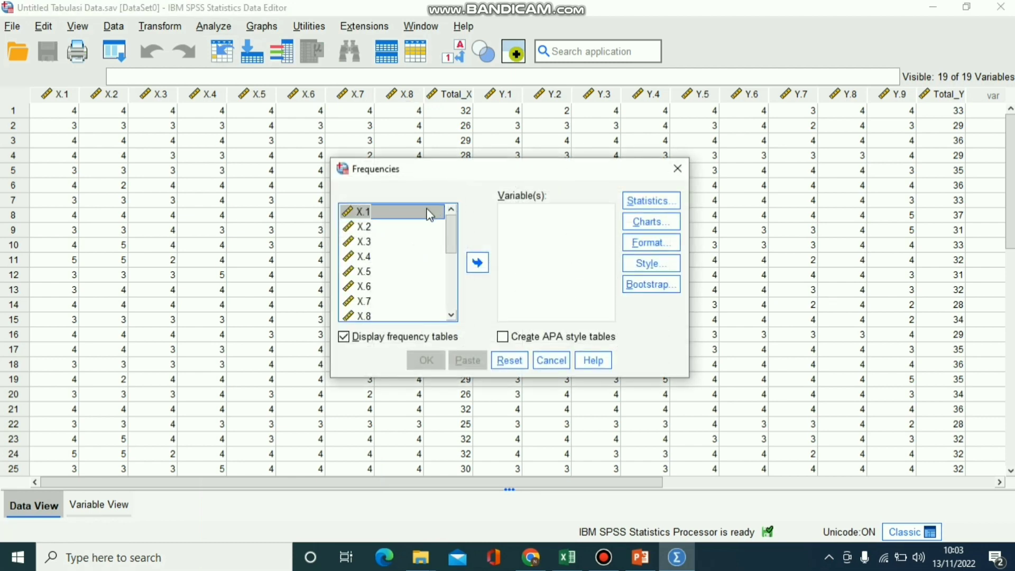
key(shift+Down)
key(shift+Down)
key(shift+Down)
key(shift+Down)
key(shift+Down)
key(shift+Down)
key(shift+Down)
key(shift+Down)
key(shift+Down)
key(shift+Down)
key(shift+Down)
key(shift+Down)
key(shift+Down)
key(shift+Down)
key(shift+Down)
key(shift+Down)
key(shift+Down)
key(shift+Down)
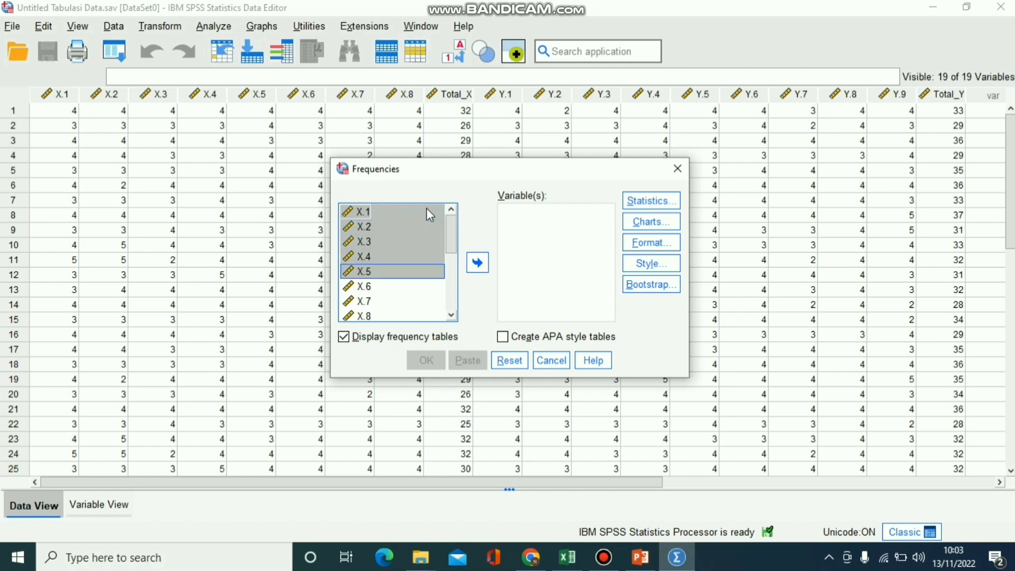
click(477, 265)
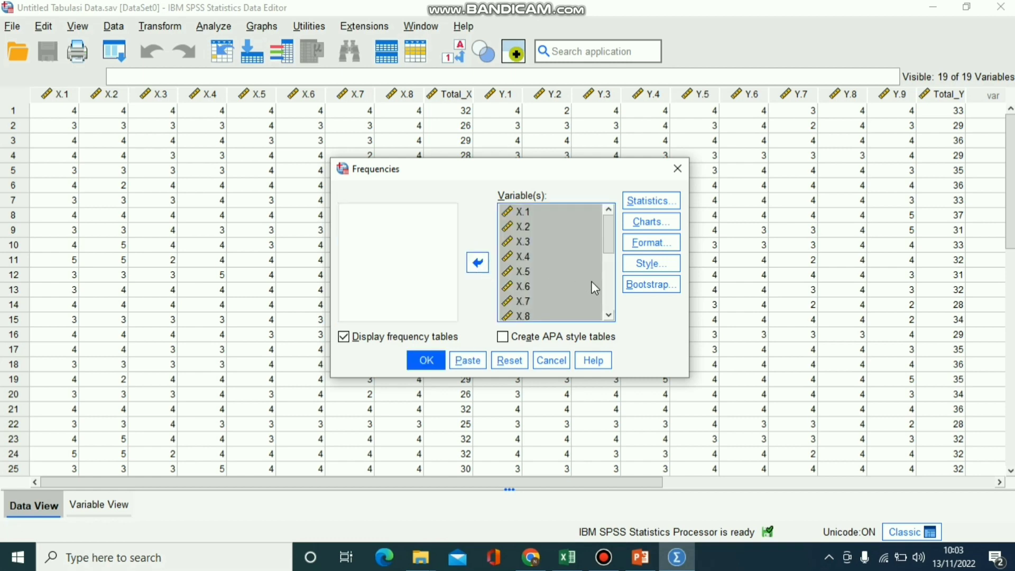
Remove Total_X and Total_Y from the Frequencies analysis variables
click(609, 316)
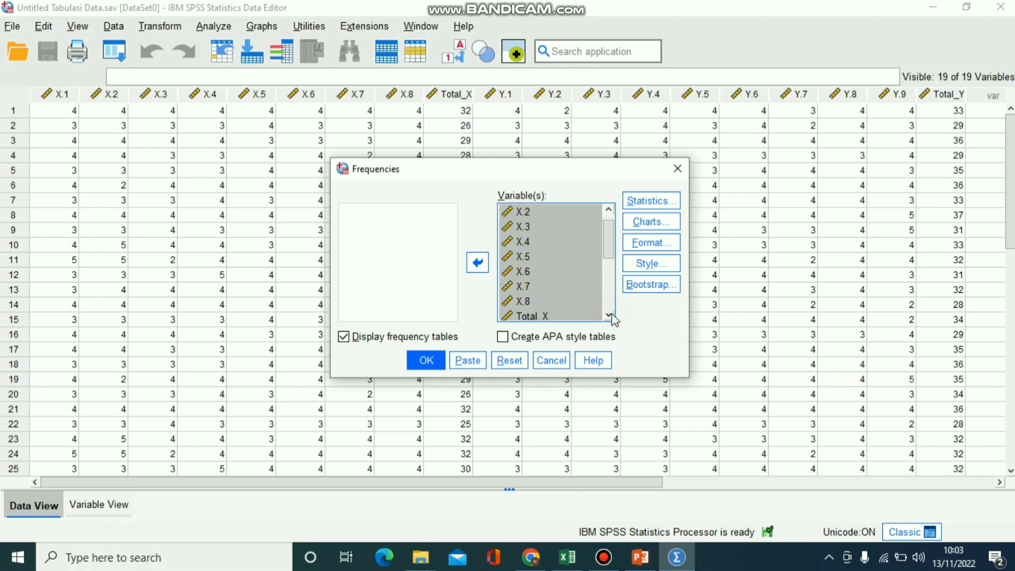
click(556, 316)
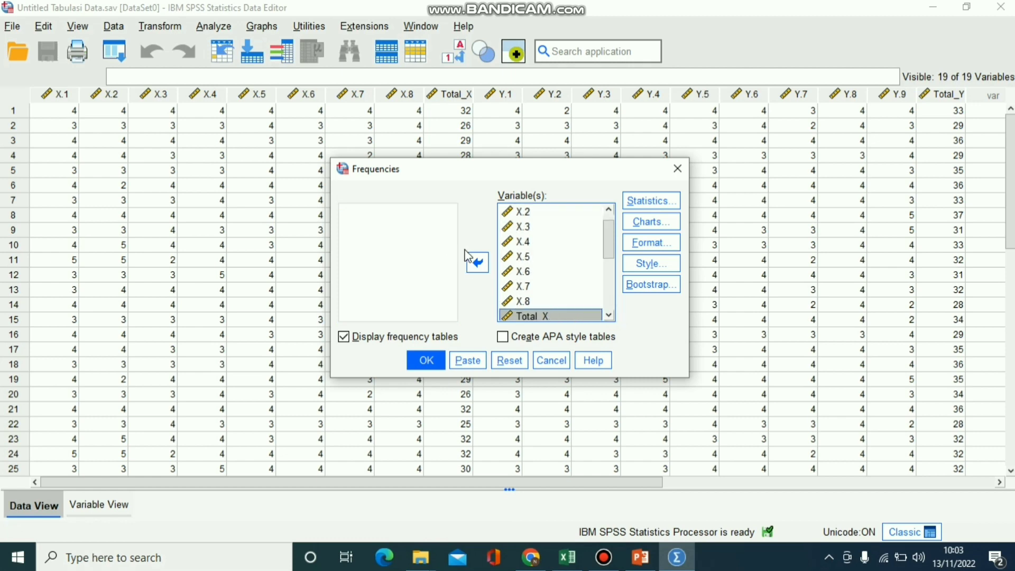
click(476, 262)
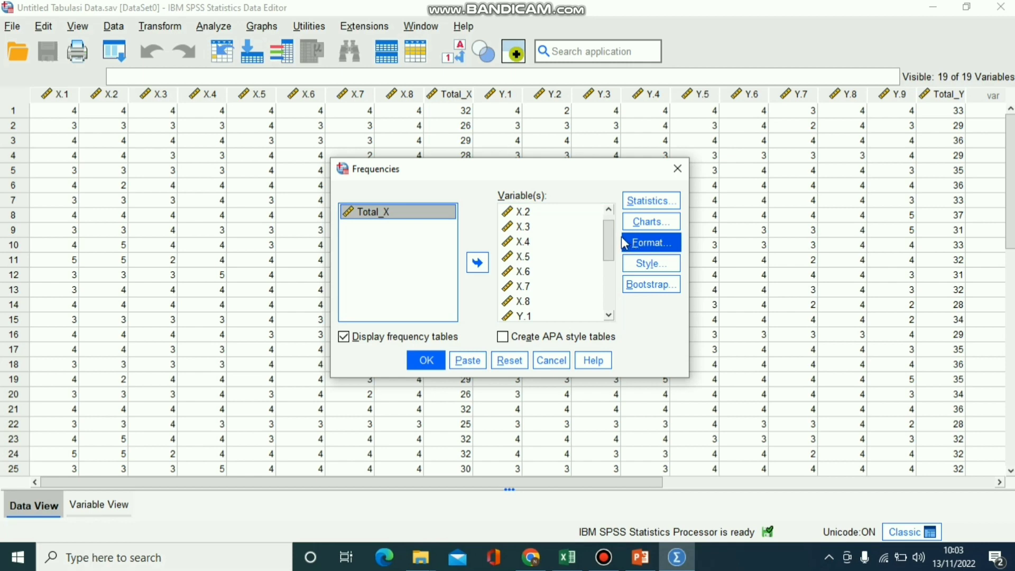
drag(609, 236, 615, 304)
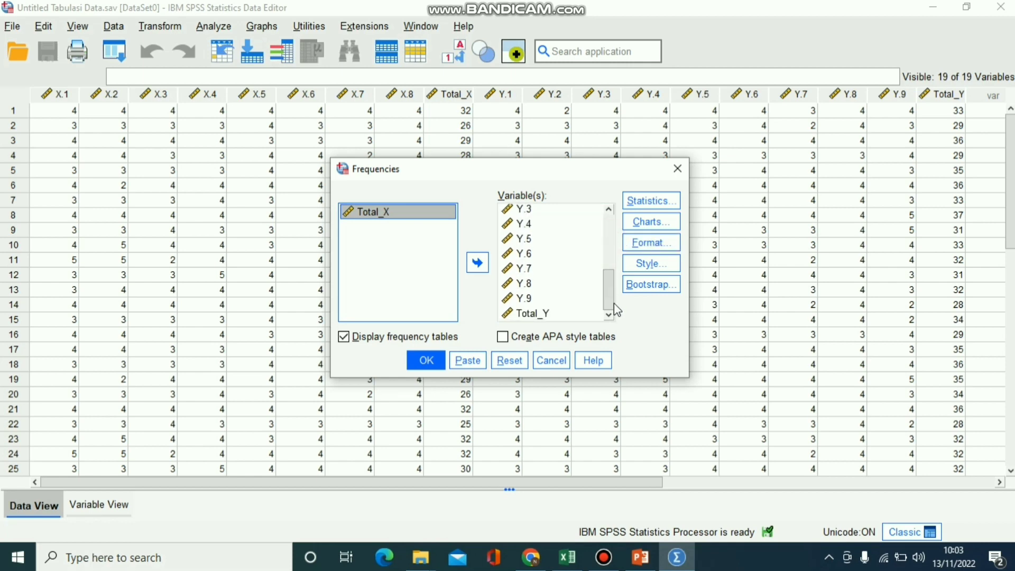
click(550, 314)
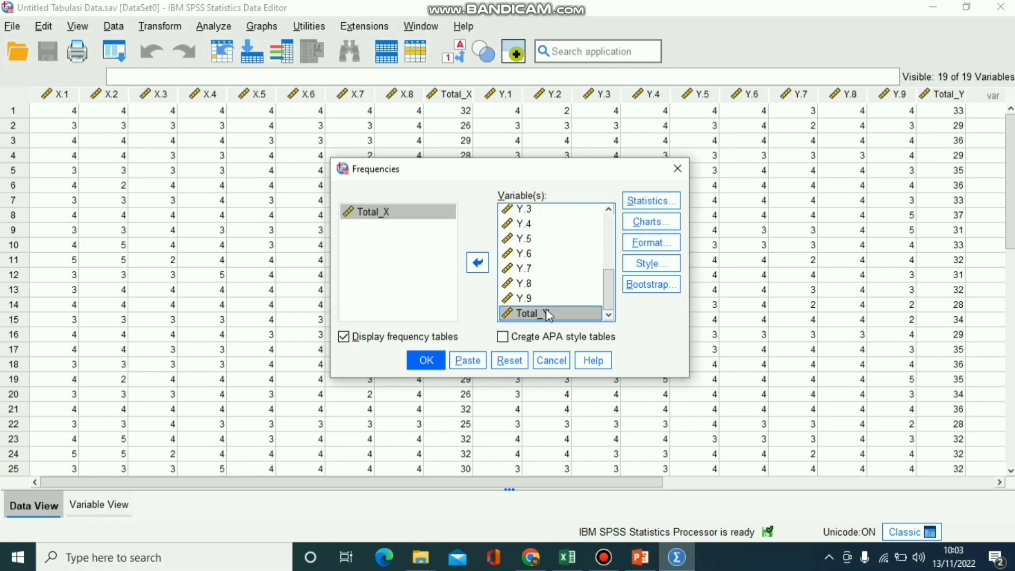
click(478, 263)
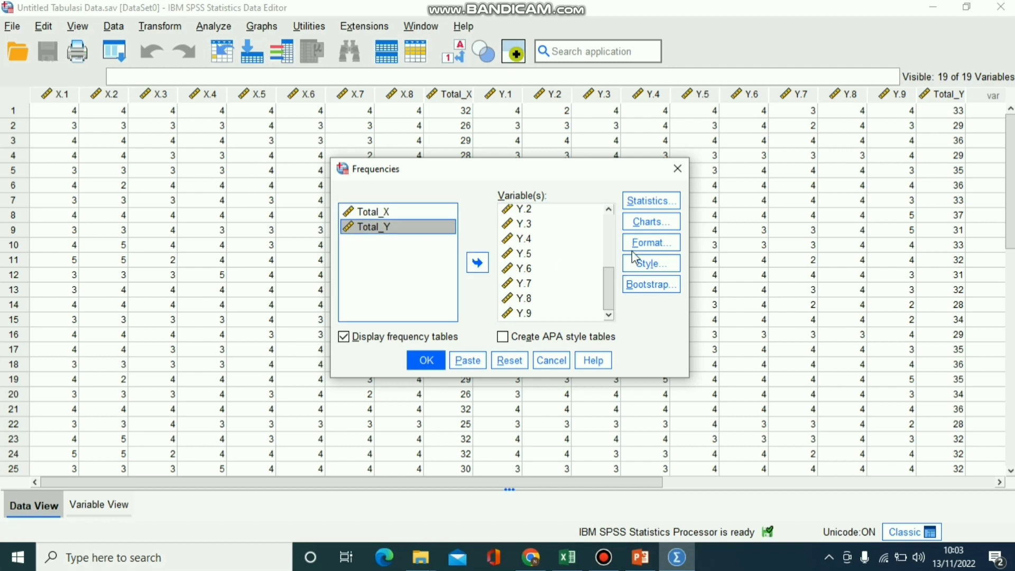
Set the frequency charts to histograms with a normal curve and run the Frequencies analysis
click(643, 235)
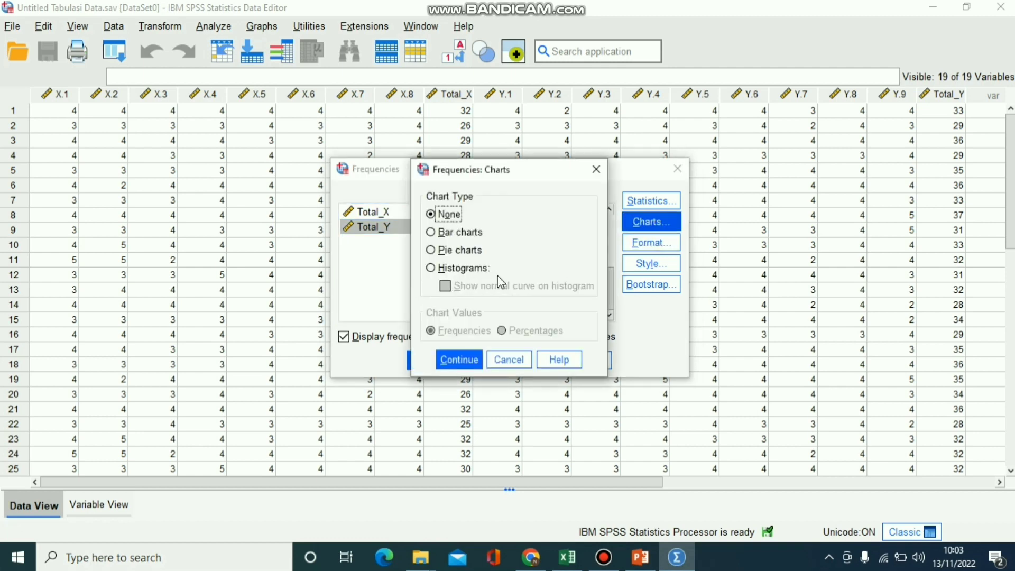
click(432, 270)
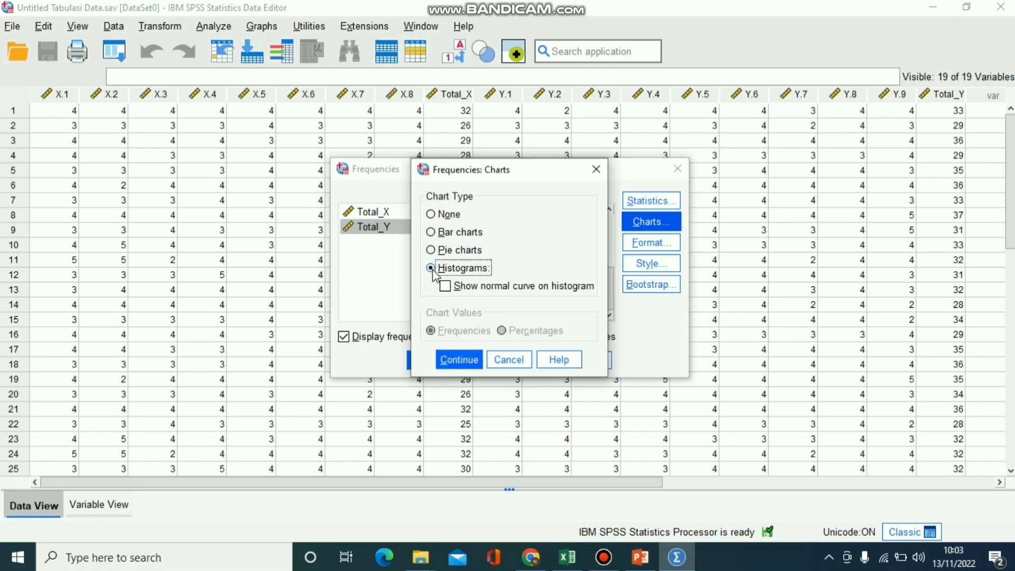
click(445, 287)
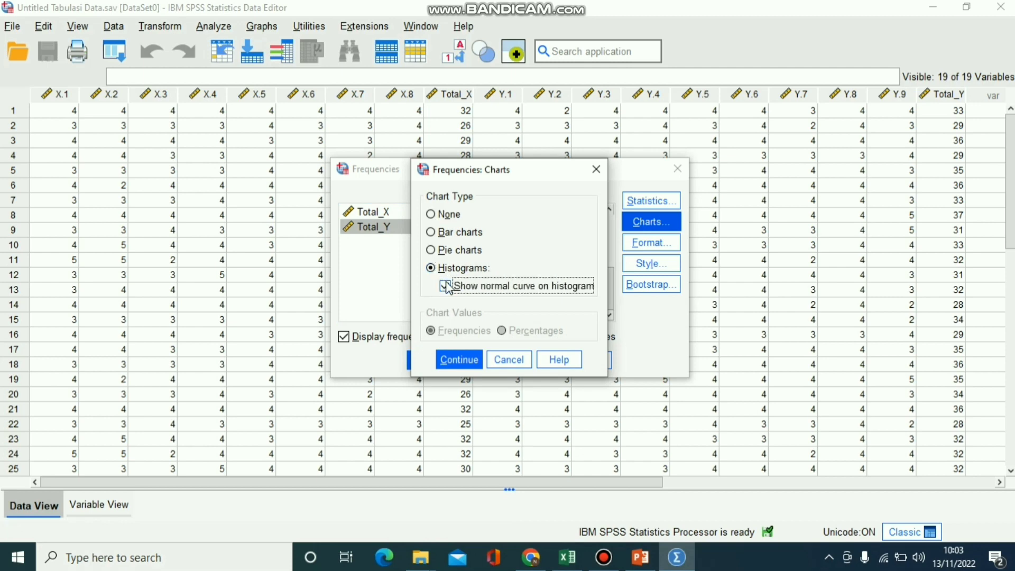
click(455, 363)
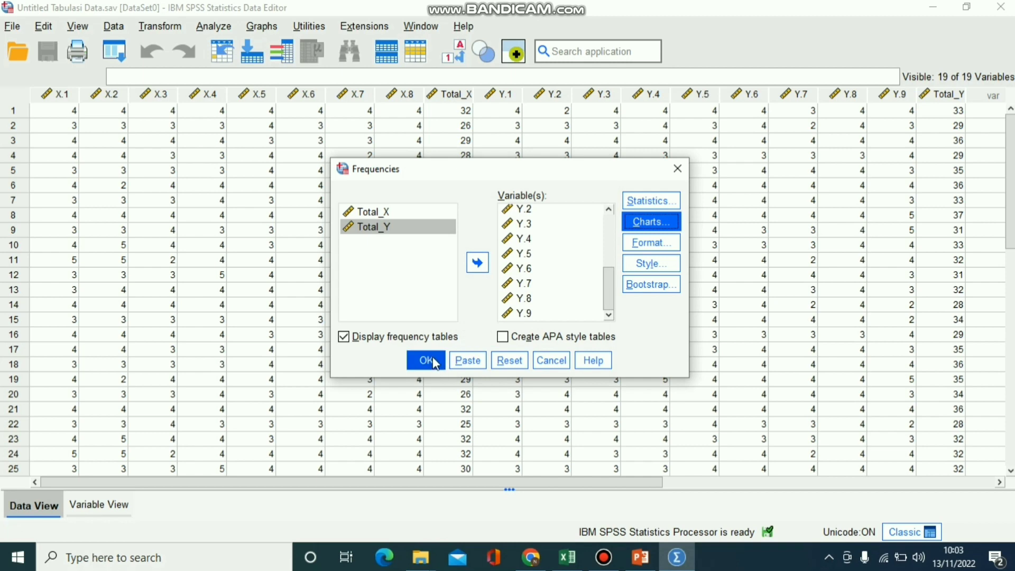
click(436, 362)
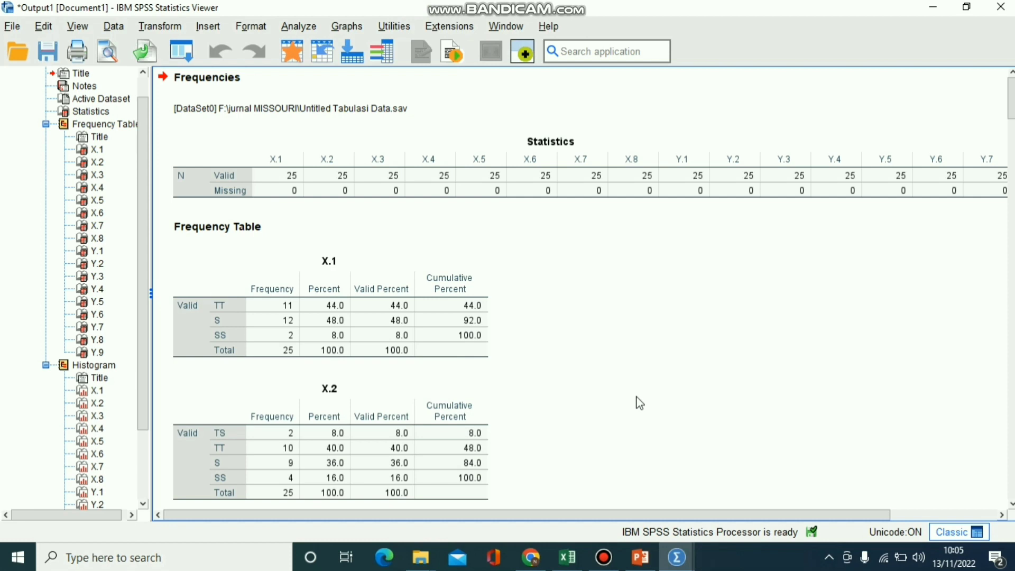
Examine the frequency tables in the output, from item X.1 through the Y items
key(Down)
key(Down)
key(Down)
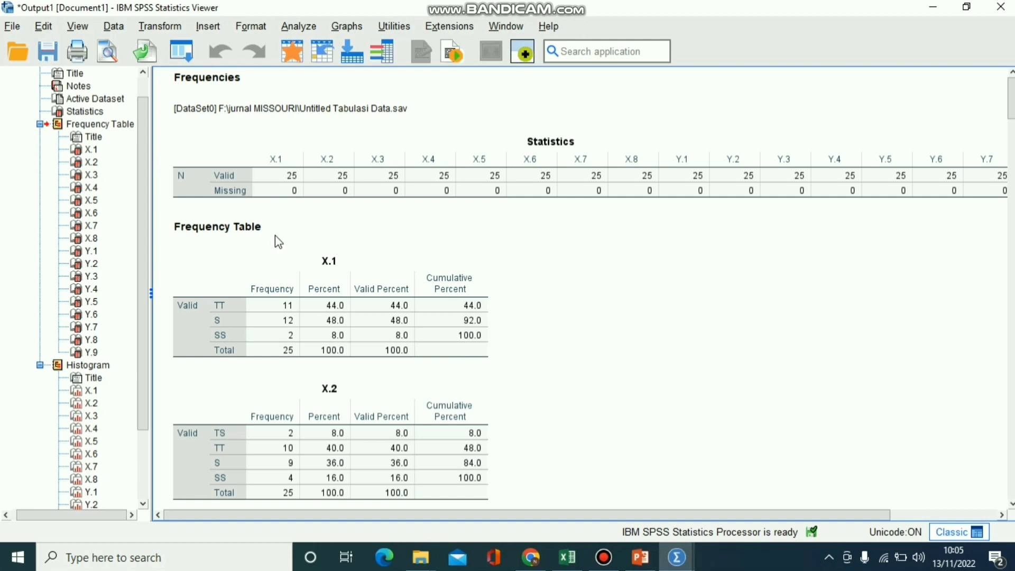
click(291, 272)
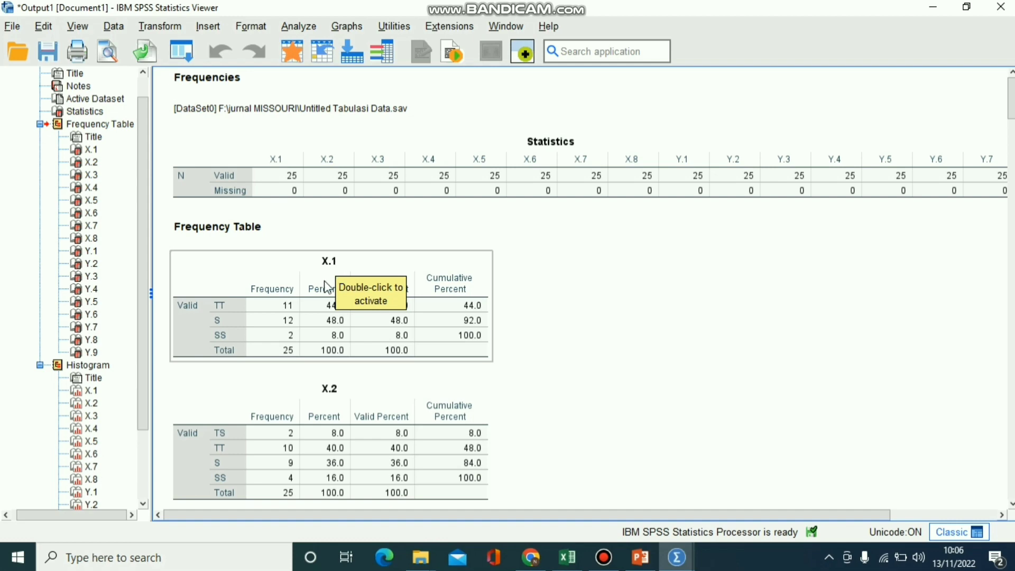
click(253, 306)
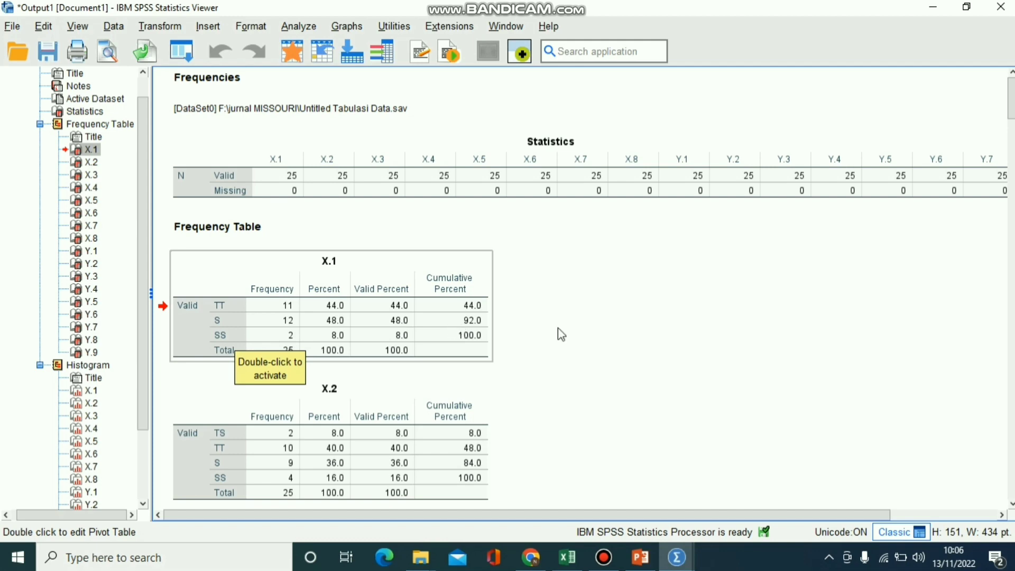
click(573, 334)
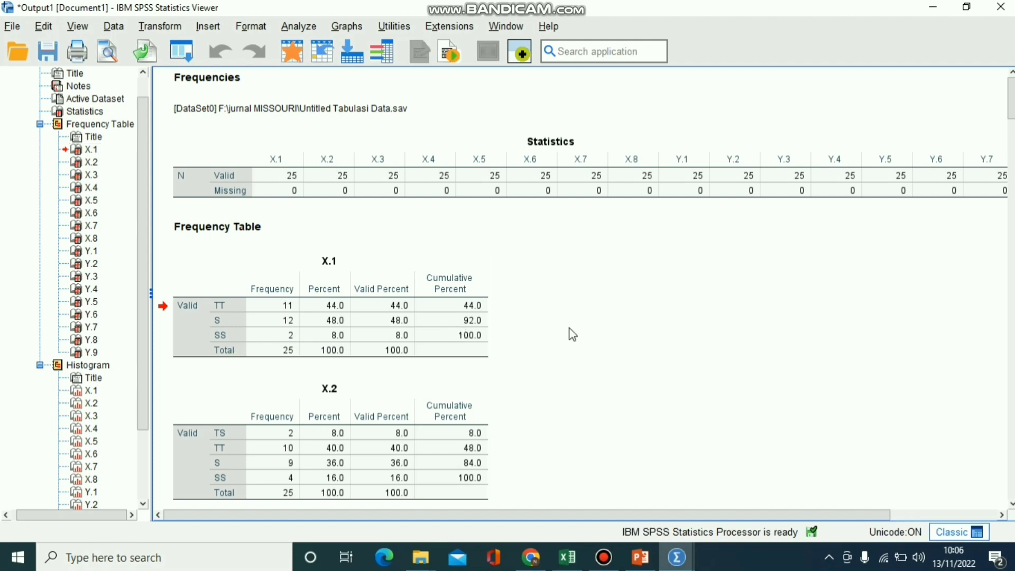
key(Down)
key(Down)
key(Down)
key(Down)
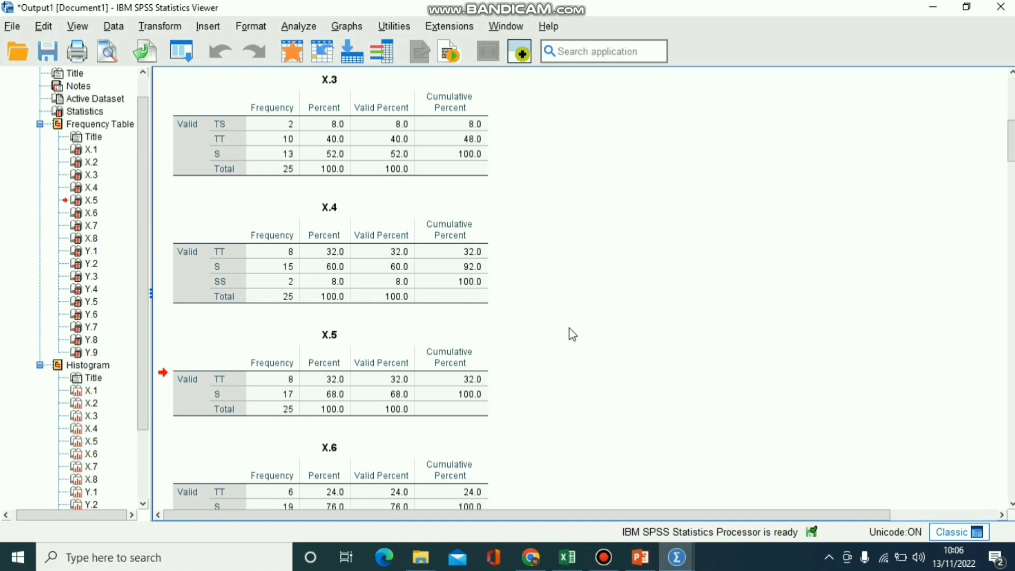
key(Down)
key(Down)
key(Down)
key(Down)
key(Down)
key(Down)
key(Down)
key(Down)
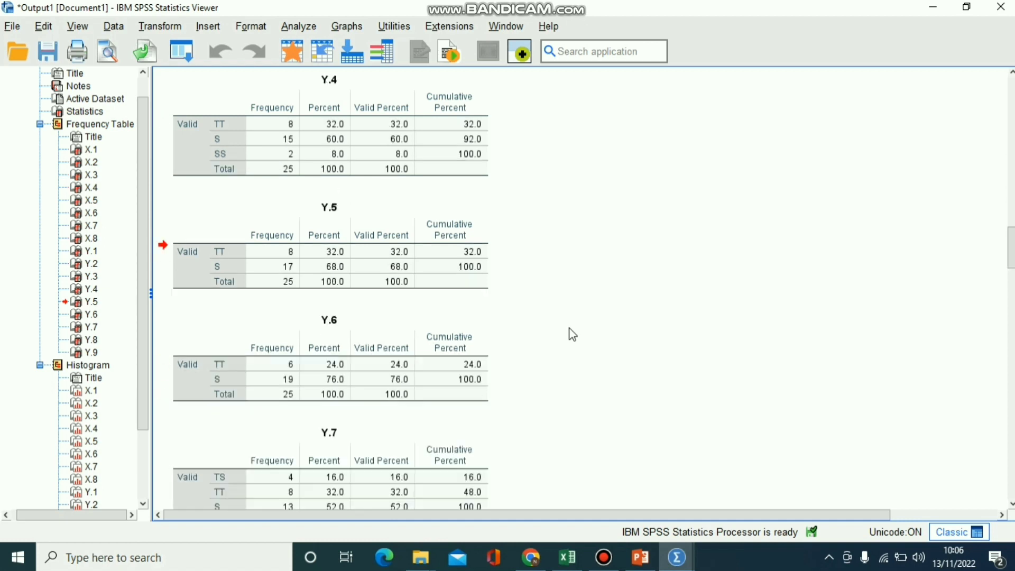
Review the remaining Y frequency tables and the histograms with normal curves for the questionnaire items
key(Down)
key(Down)
key(Down)
key(Down)
key(Down)
key(Down)
key(Down)
key(Down)
key(Down)
key(Down)
key(Down)
key(Down)
key(Down)
key(Down)
key(Down)
key(Down)
key(Down)
key(Down)
key(Down)
key(Down)
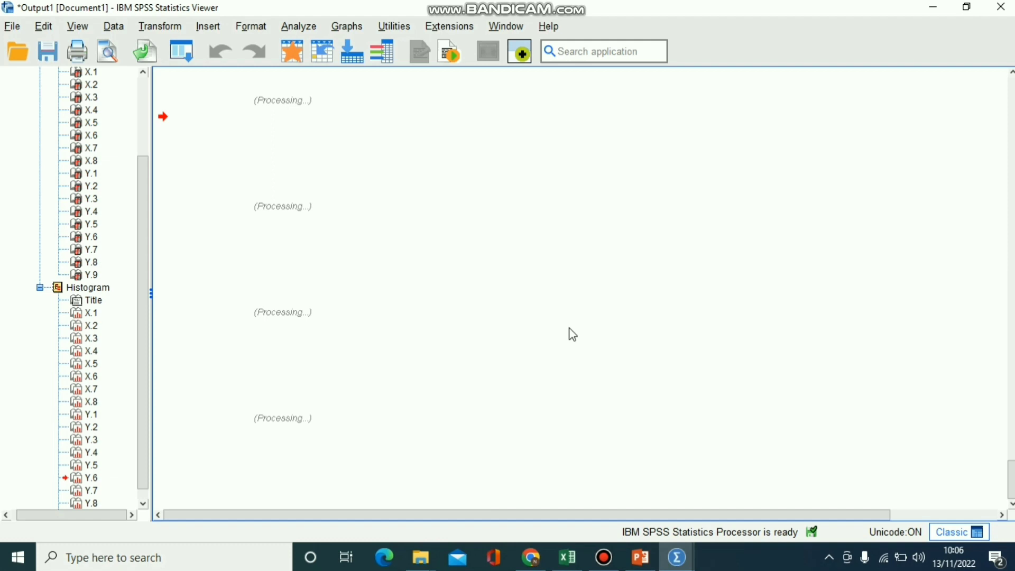
key(Up)
key(Up)
key(Up)
key(Up)
key(Up)
key(Up)
key(Up)
key(Up)
key(Up)
key(Up)
key(Up)
key(Up)
key(Up)
key(Up)
key(Up)
key(Up)
key(Up)
key(Up)
key(Up)
key(Up)
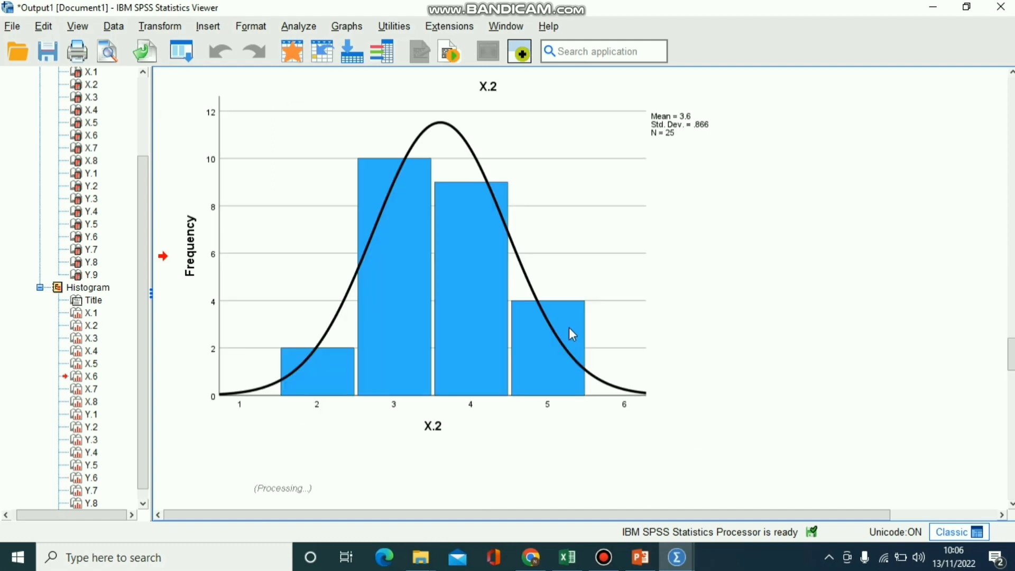
key(Down)
key(Down)
key(Down)
key(Down)
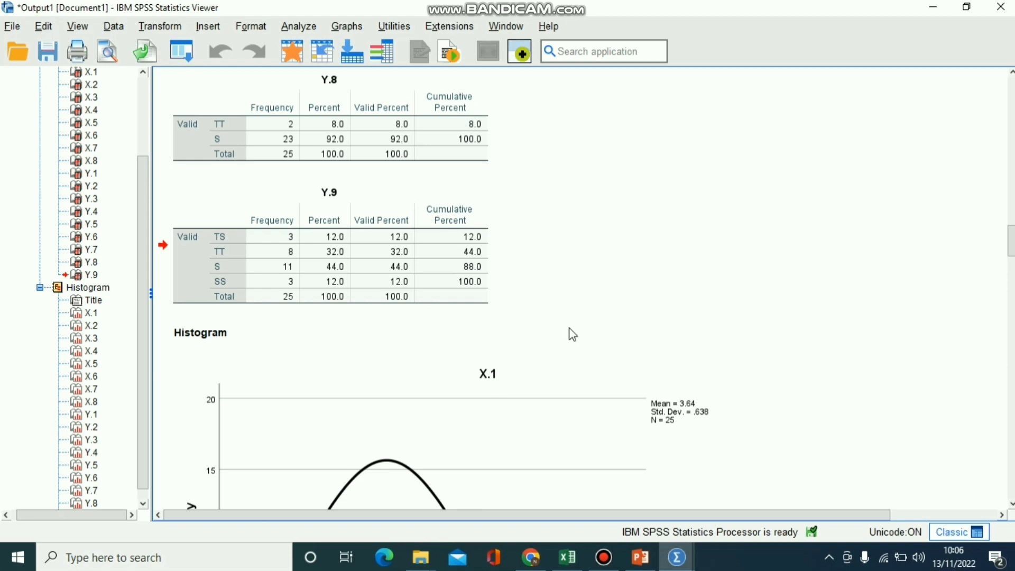
key(Down)
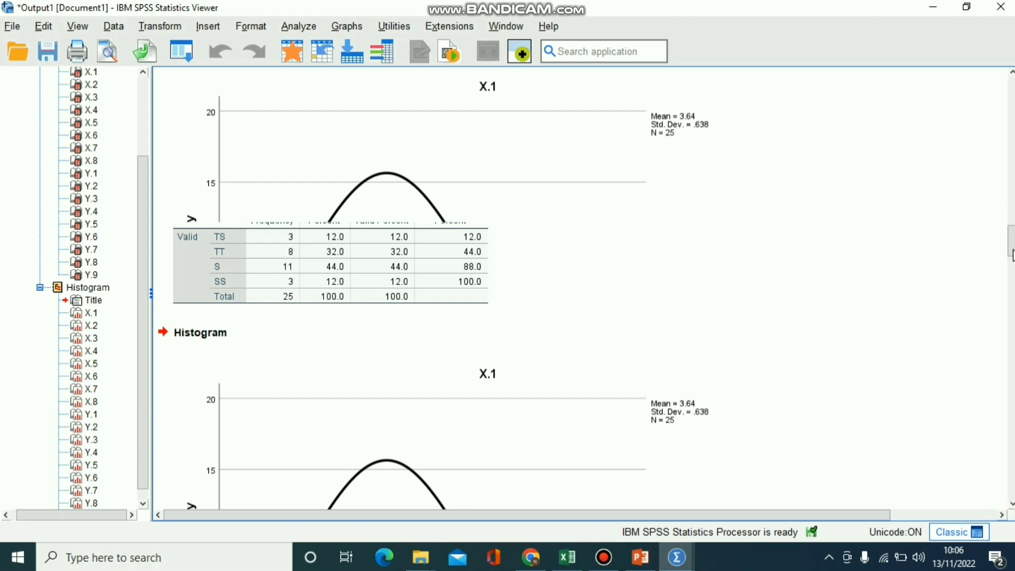
key(Down)
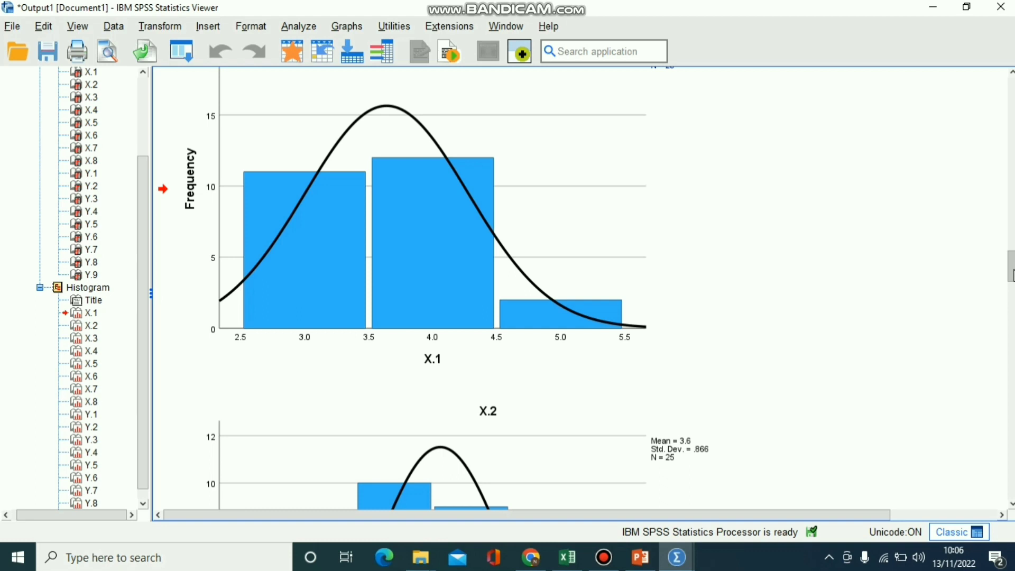
mouse_move(1011, 275)
mouse_down()
mouse_move(1011, 373)
mouse_move(1011, 266)
mouse_up()
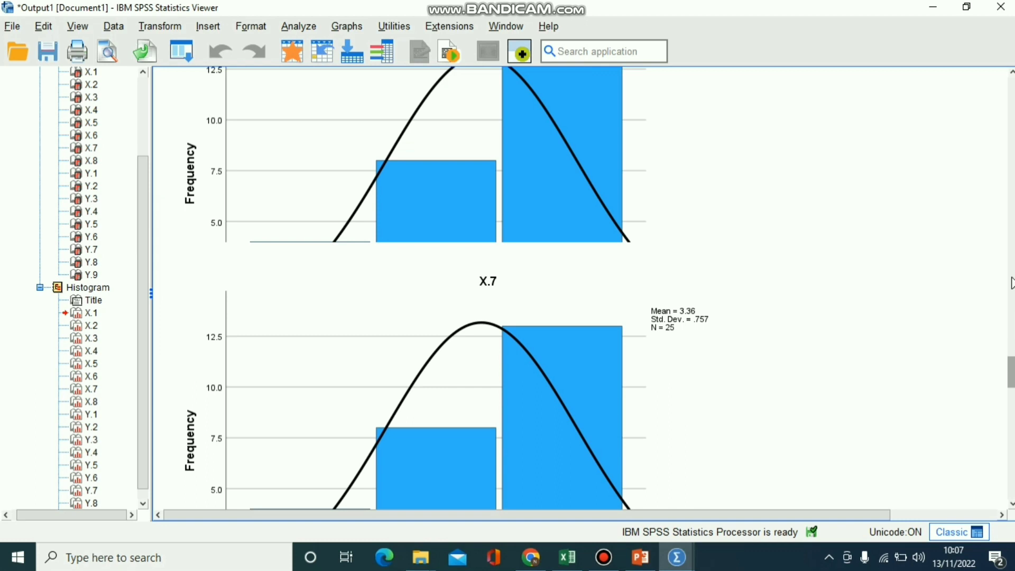